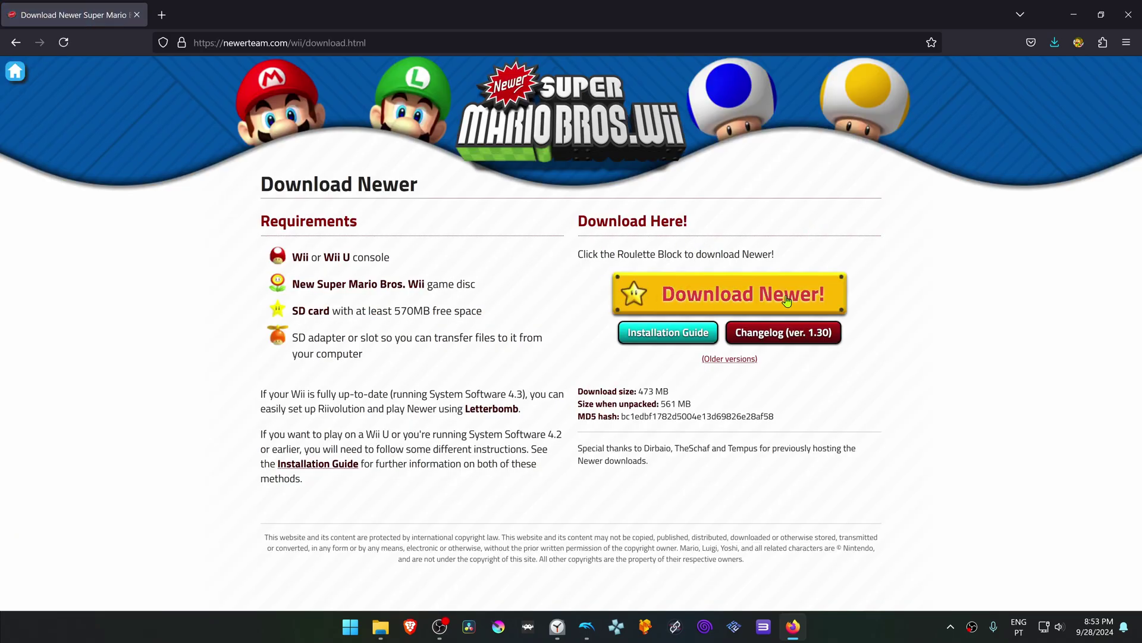
Download Newer_W_1.30.zip from the Newer Super Mario Bros. Wii page through MEGA and save it to the Desktop.
{"action": "left_click", "coordinate": [819, 299]}
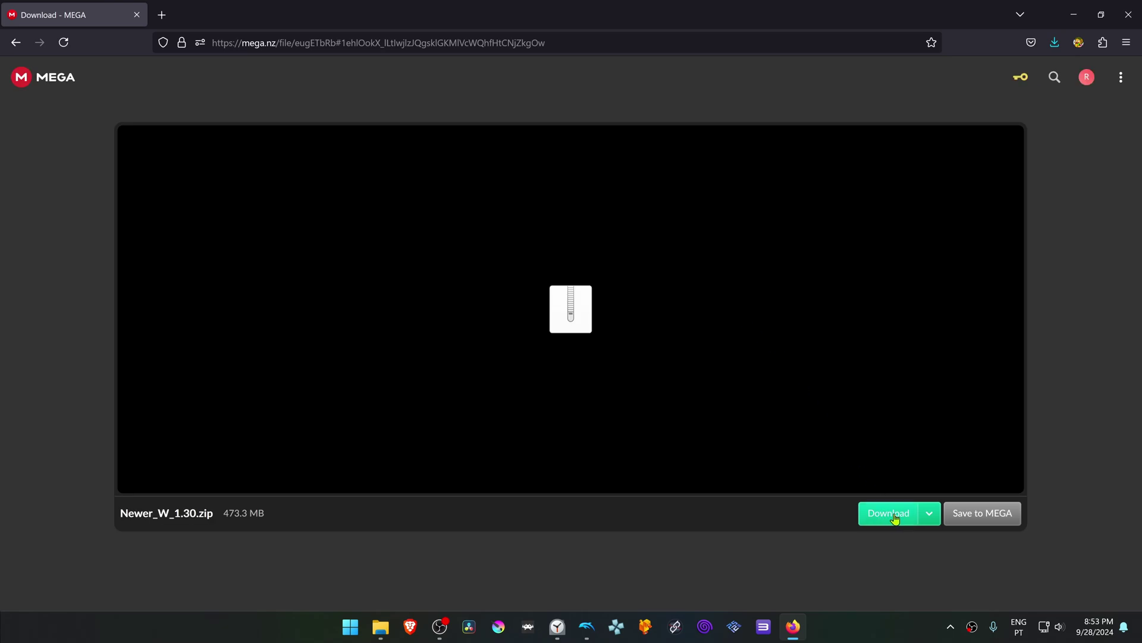
{"action": "left_click", "coordinate": [895, 518]}
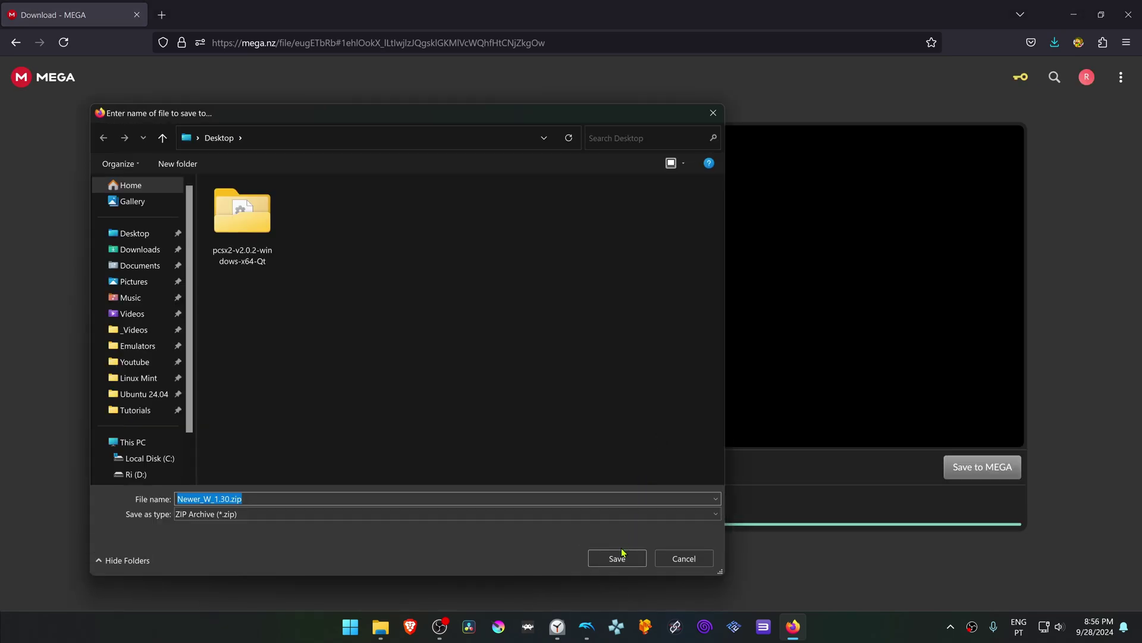
{"action": "left_click", "coordinate": [617, 558]}
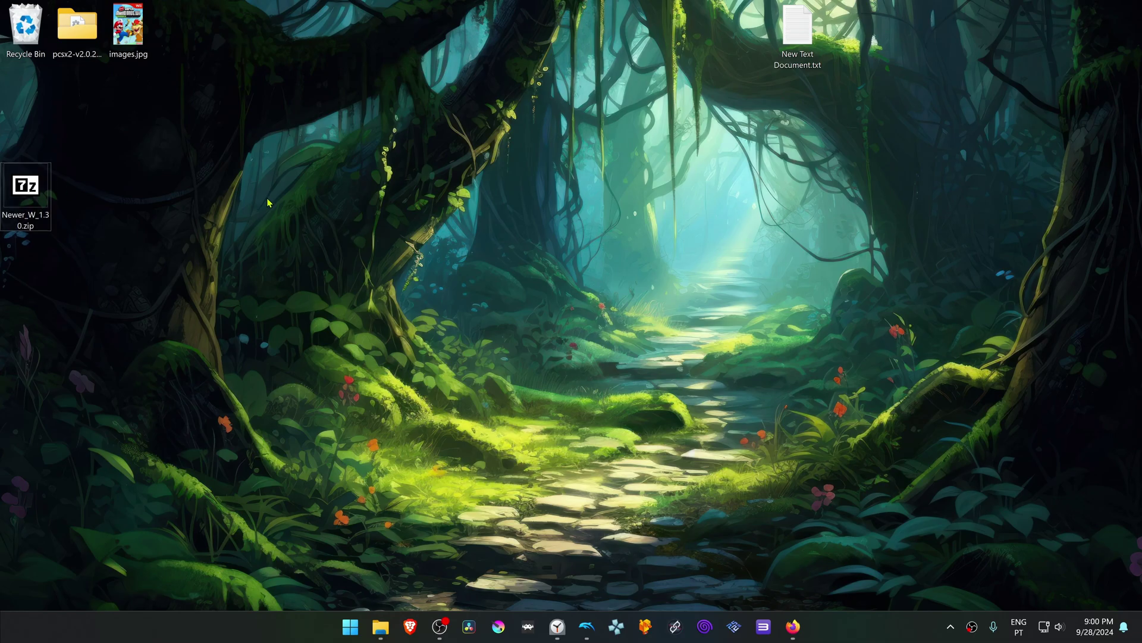
Check the 7-Zip download page in the browser, return to the desktop and extract Newer_W_1.30.zip there with 7-Zip.
{"action": "left_click", "coordinate": [793, 626]}
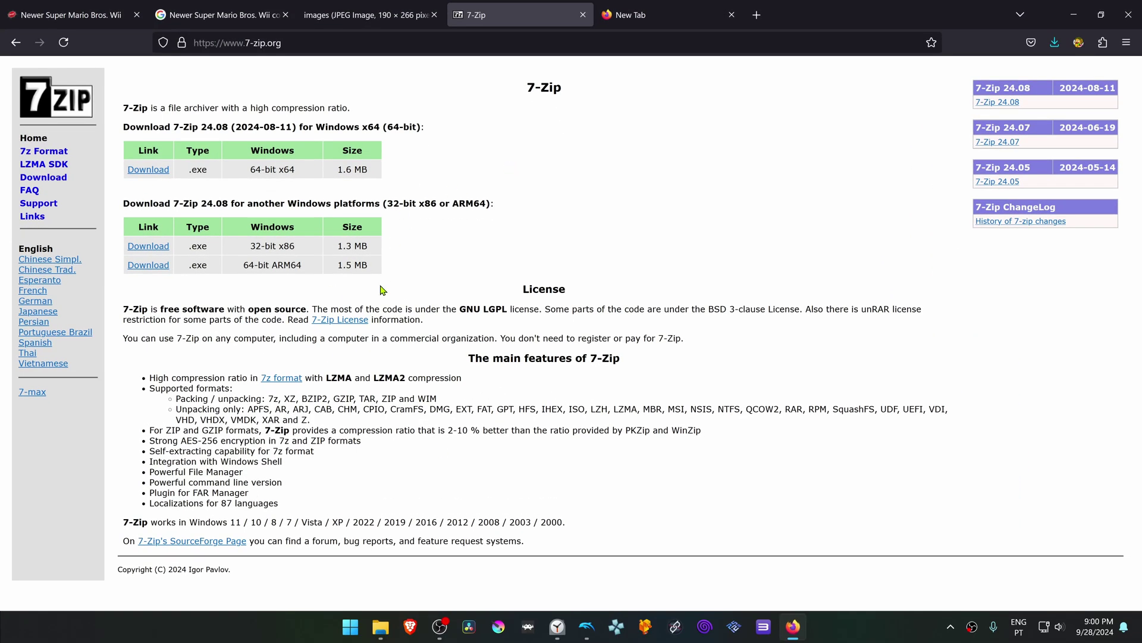
{"action": "left_click", "coordinate": [1074, 14]}
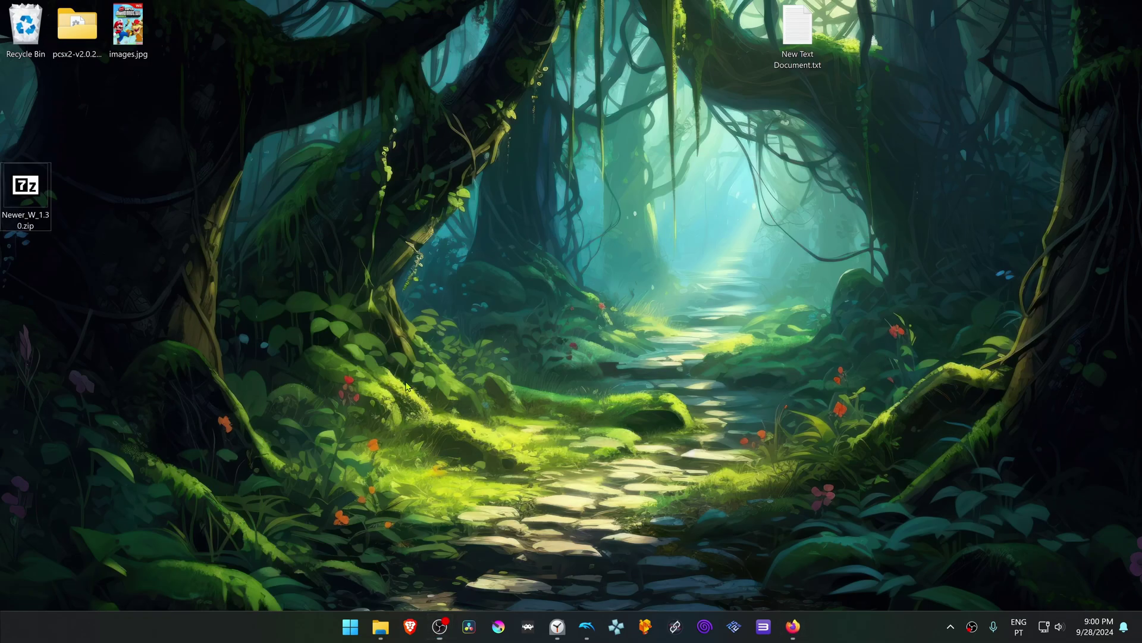
{"action": "right_click", "coordinate": [36, 189]}
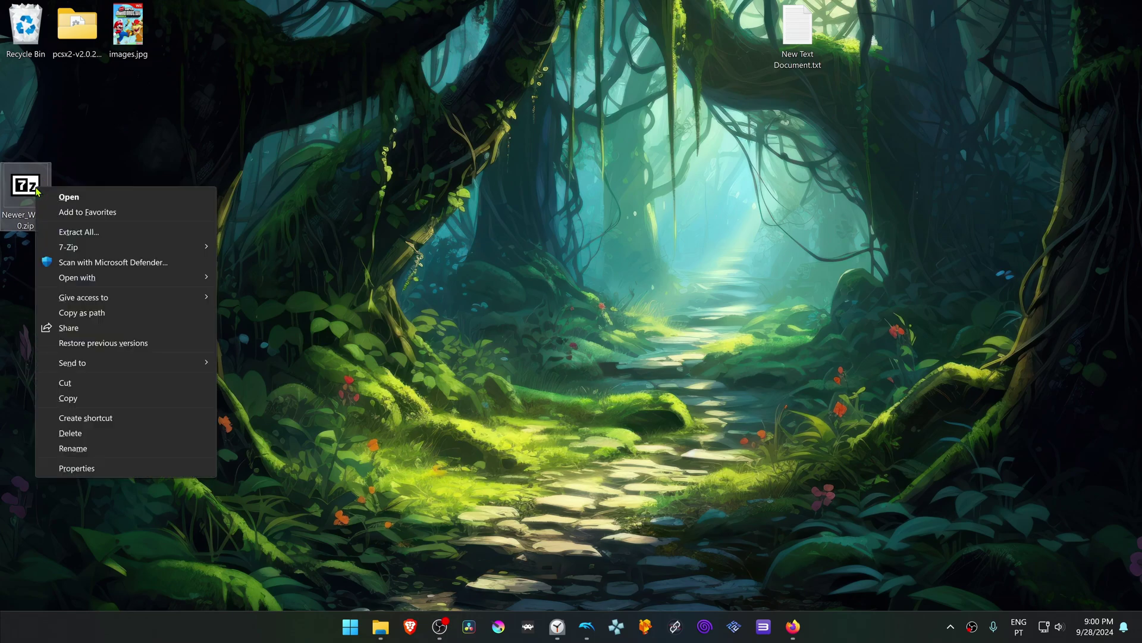
{"action": "mouse_move", "coordinate": [105, 250]}
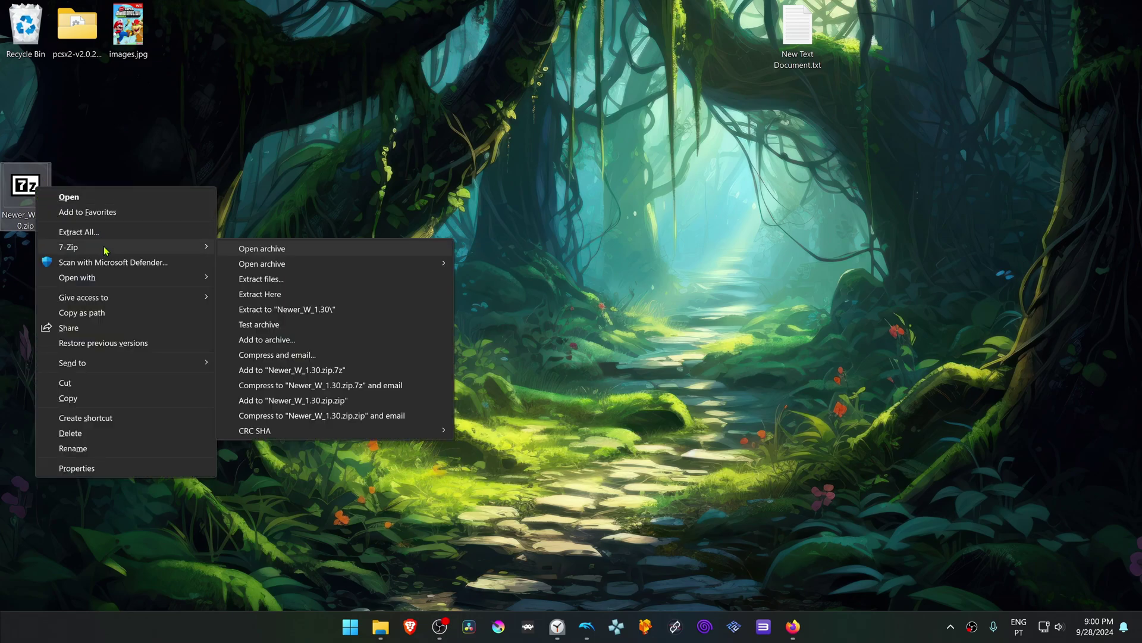
{"action": "left_click", "coordinate": [320, 298]}
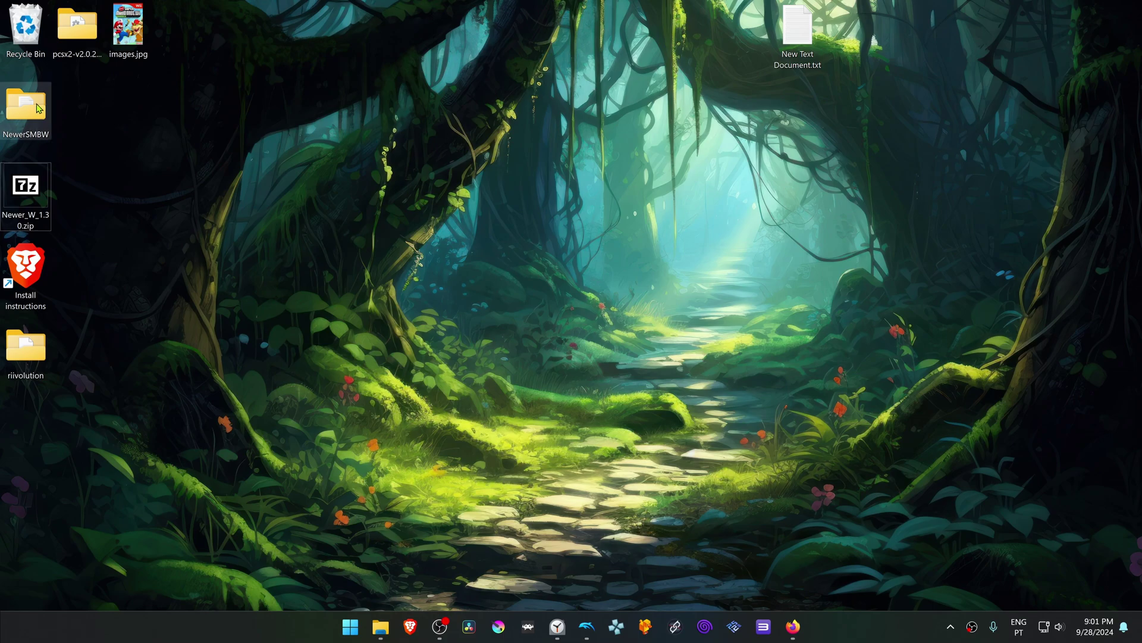
Move the NewerSMBW and riivolution folders from the desktop into the Load\Riivolution folder of Dolphin's user folder.
{"action": "right_click", "coordinate": [35, 351]}
{"action": "left_click", "coordinate": [48, 364]}
{"action": "left_click", "coordinate": [587, 626]}
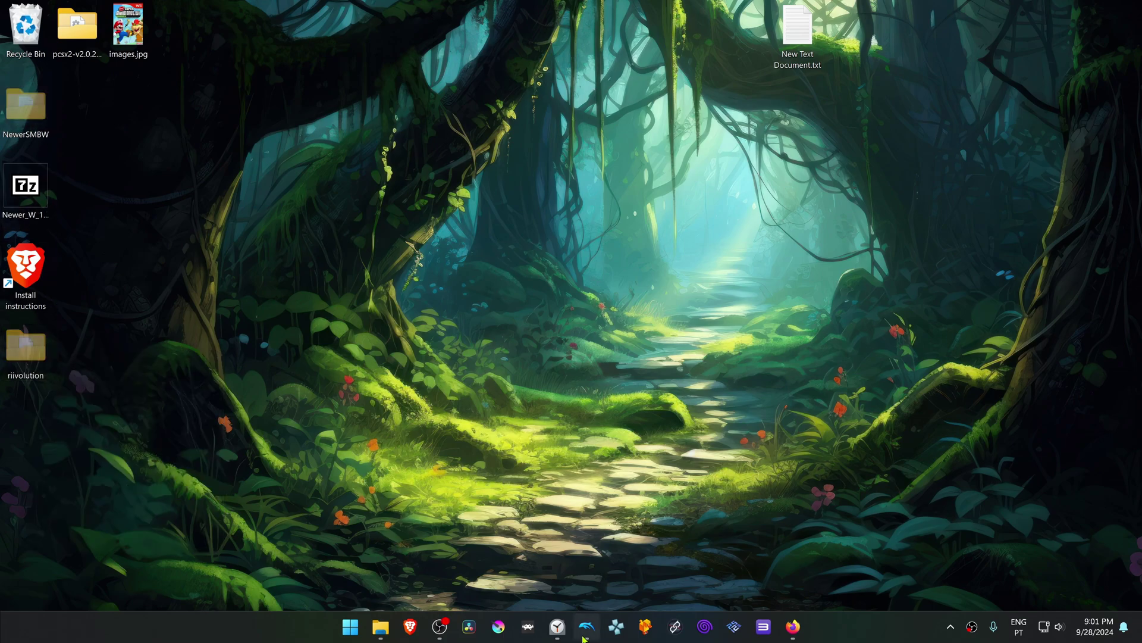
{"action": "left_click", "coordinate": [340, 115]}
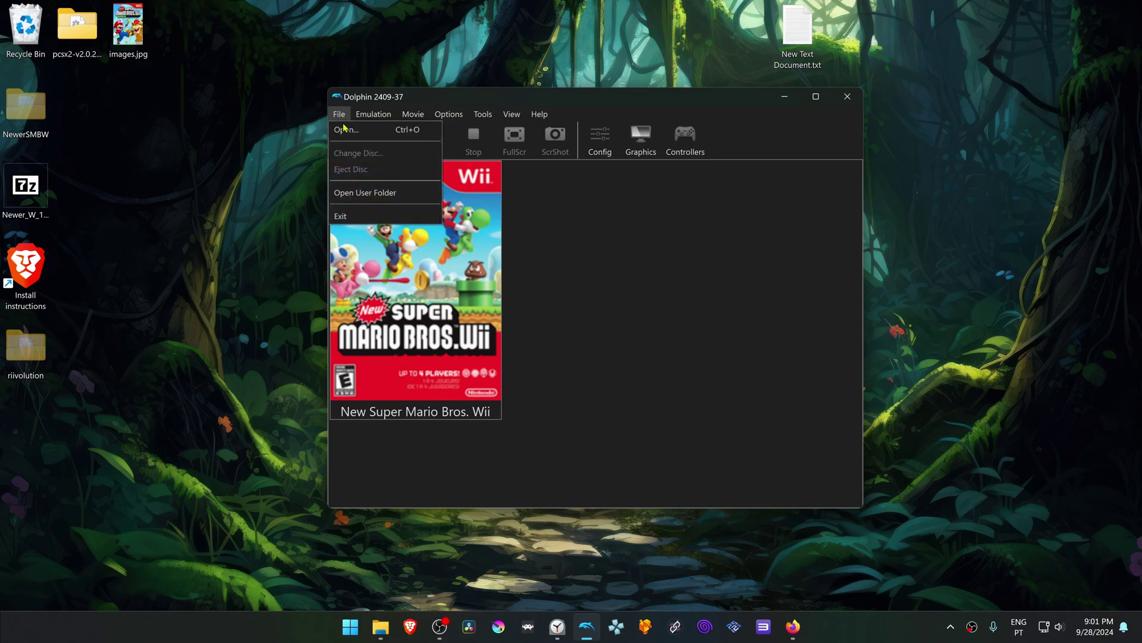
{"action": "left_click", "coordinate": [369, 192]}
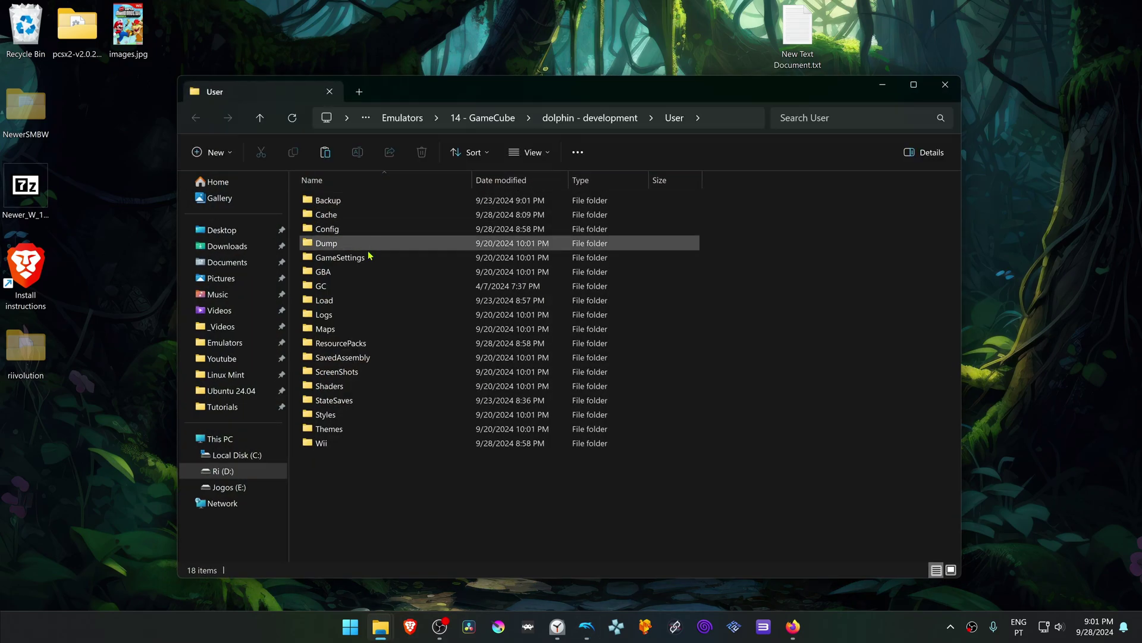
{"action": "double_click", "coordinate": [342, 300]}
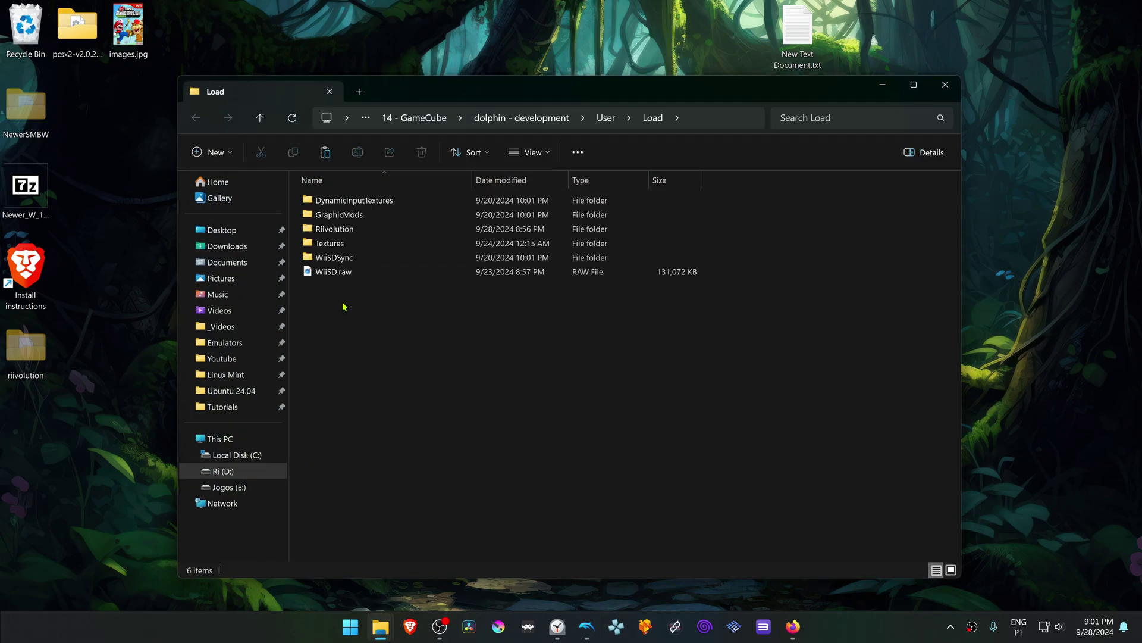
{"action": "double_click", "coordinate": [347, 231]}
{"action": "right_click", "coordinate": [392, 312]}
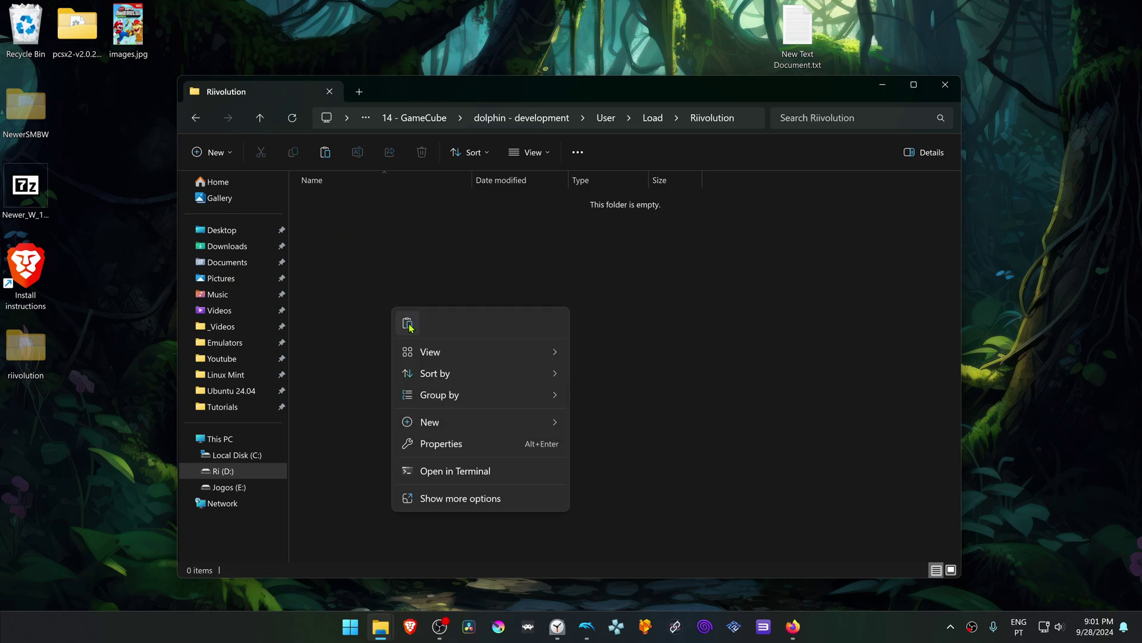
{"action": "left_click", "coordinate": [409, 327]}
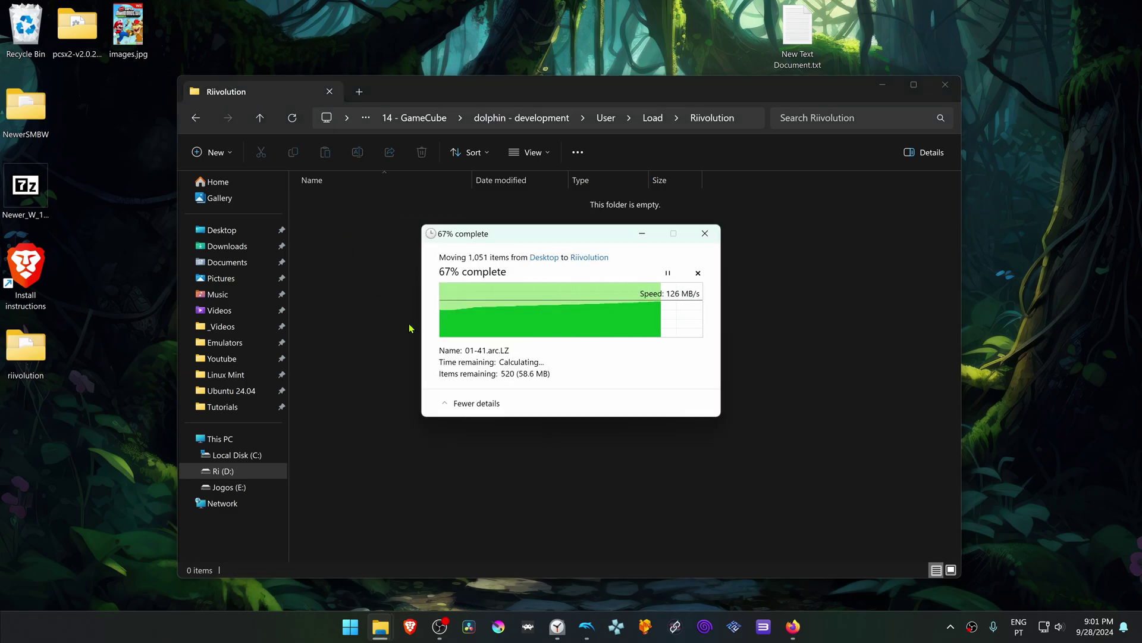
{"action": "left_click", "coordinate": [410, 328]}
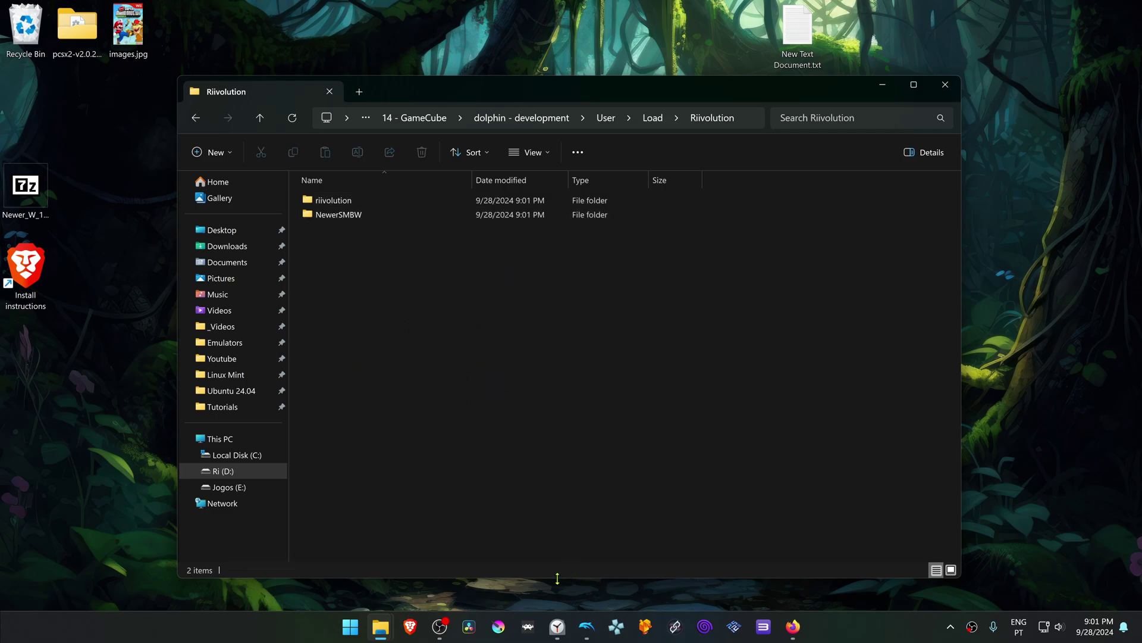
Switch to Dolphin and start New Super Mario Bros. Wii with the Newer SMBW Riivolution patch enabled.
{"action": "left_click", "coordinate": [587, 628]}
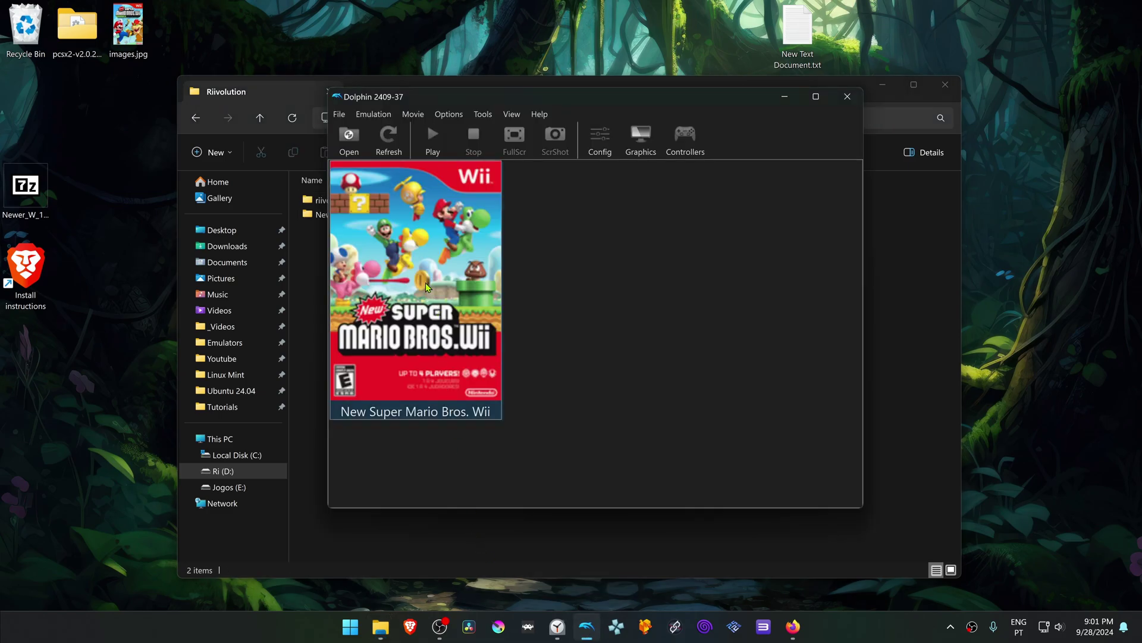
{"action": "right_click", "coordinate": [415, 268]}
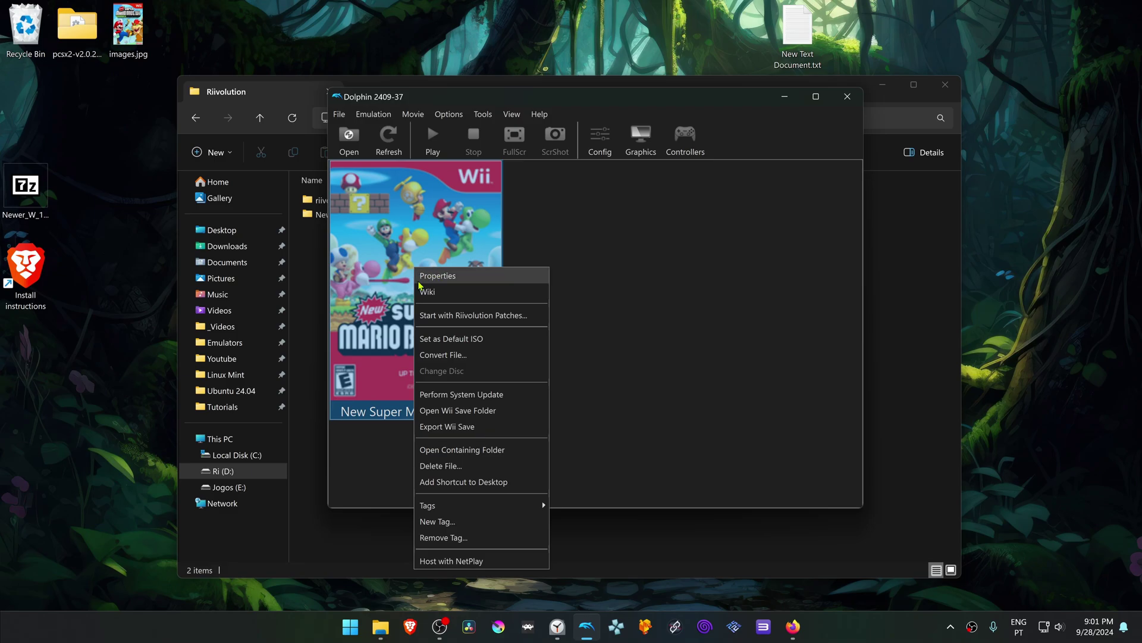
{"action": "left_click", "coordinate": [510, 315]}
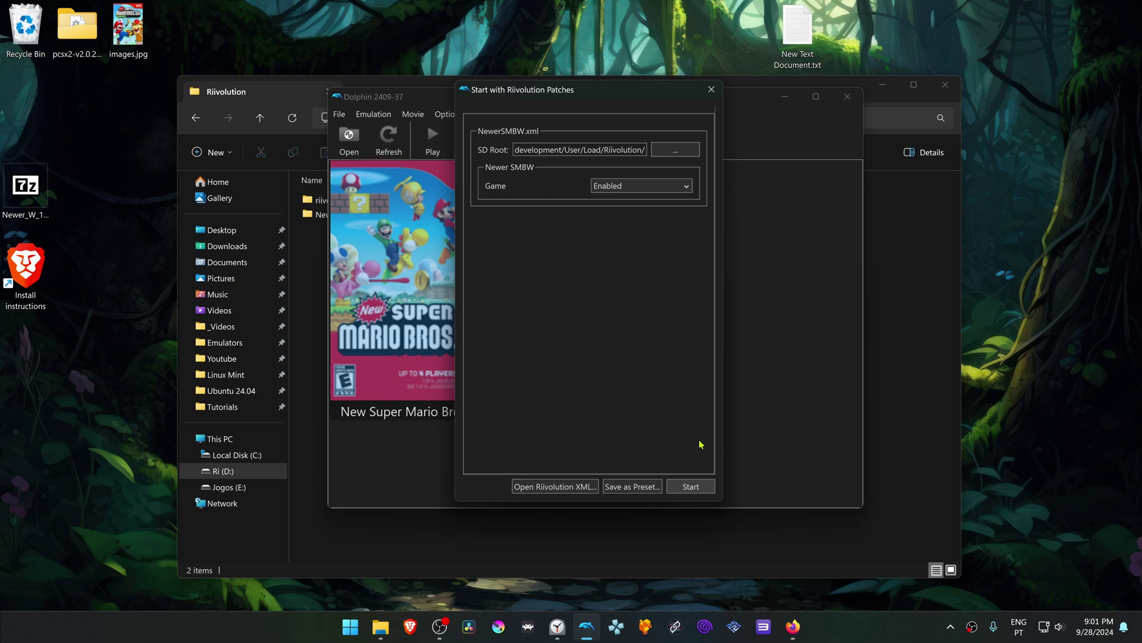
{"action": "left_click", "coordinate": [692, 486]}
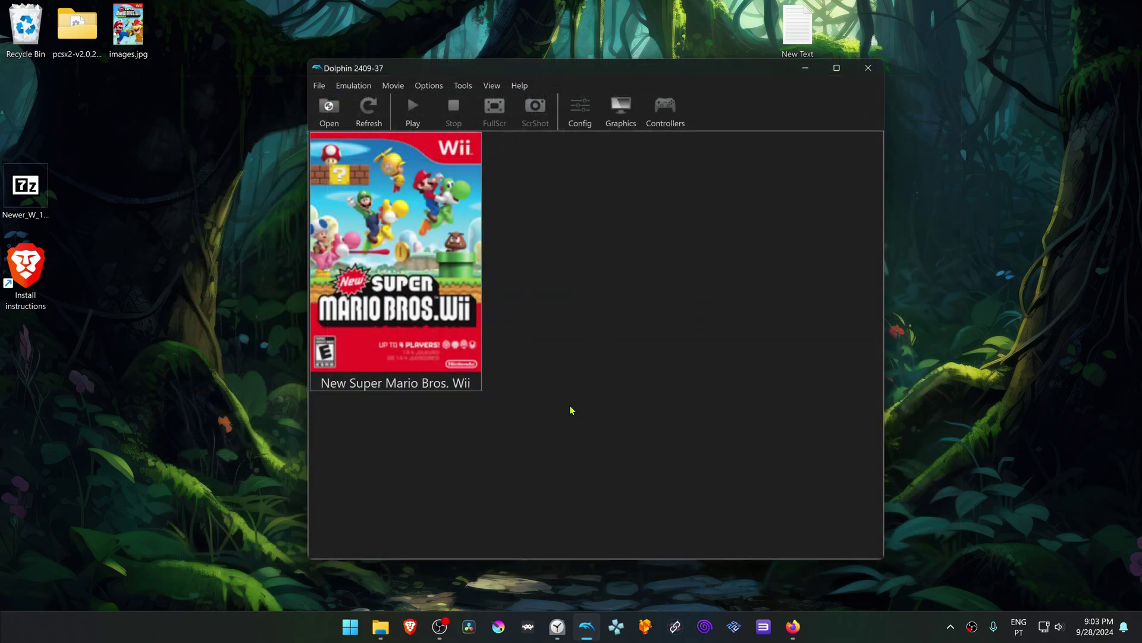
Save the game's Riivolution patch setup as a preset named "Newer Super Marios Bros. Wii" in E:\Wii and close the patch window.
{"action": "right_click", "coordinate": [443, 265]}
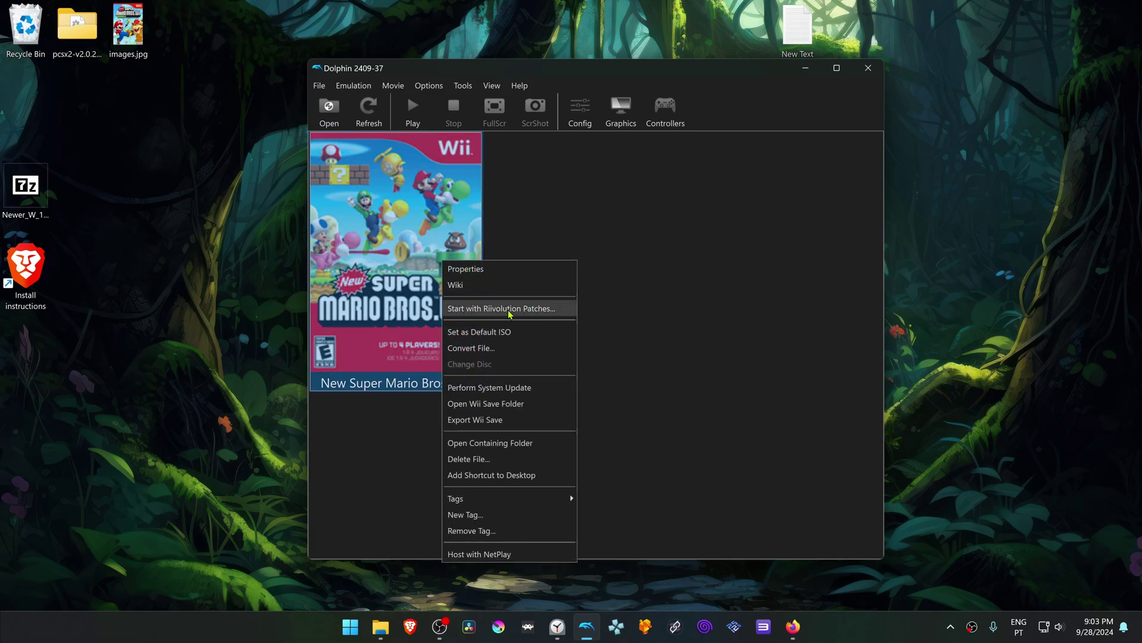
{"action": "left_click", "coordinate": [558, 311]}
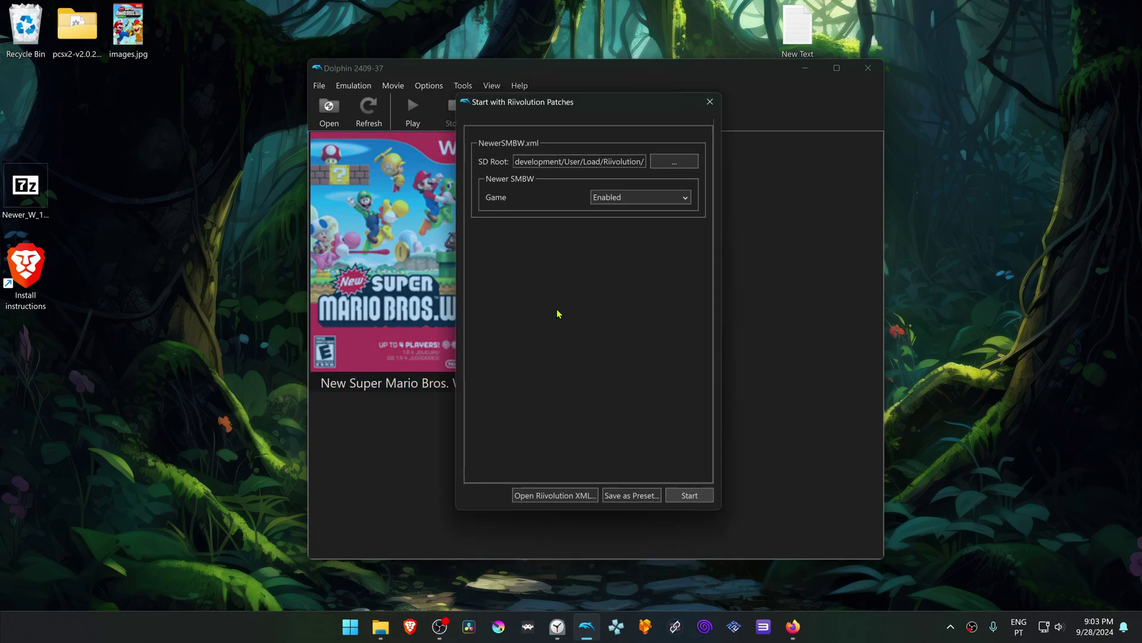
{"action": "left_click", "coordinate": [654, 501]}
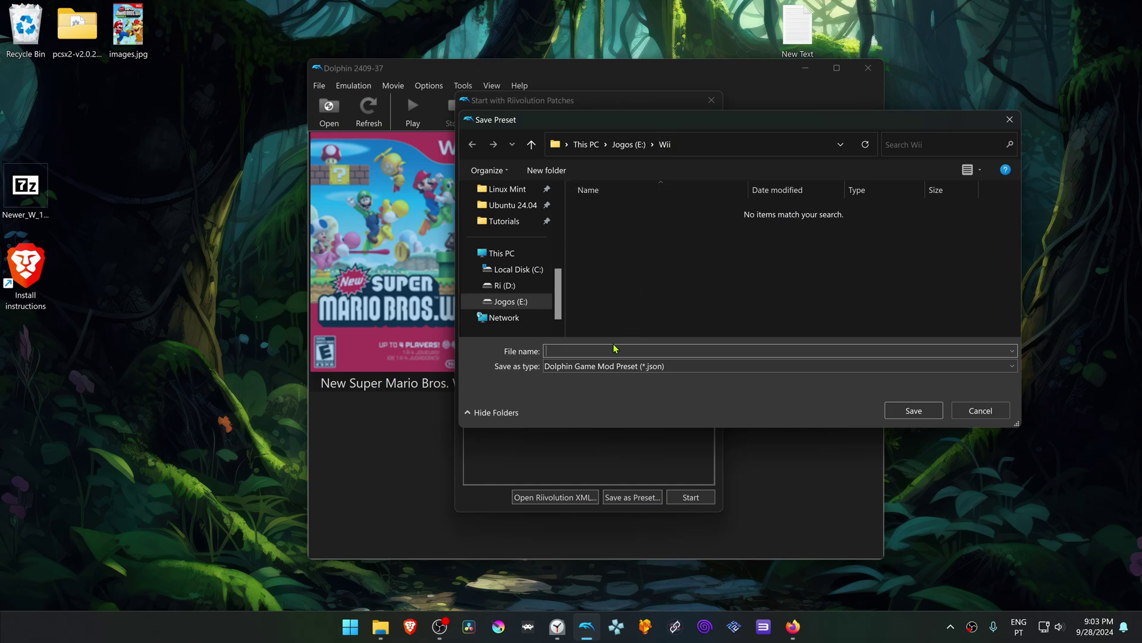
{"action": "type", "text": "N"}
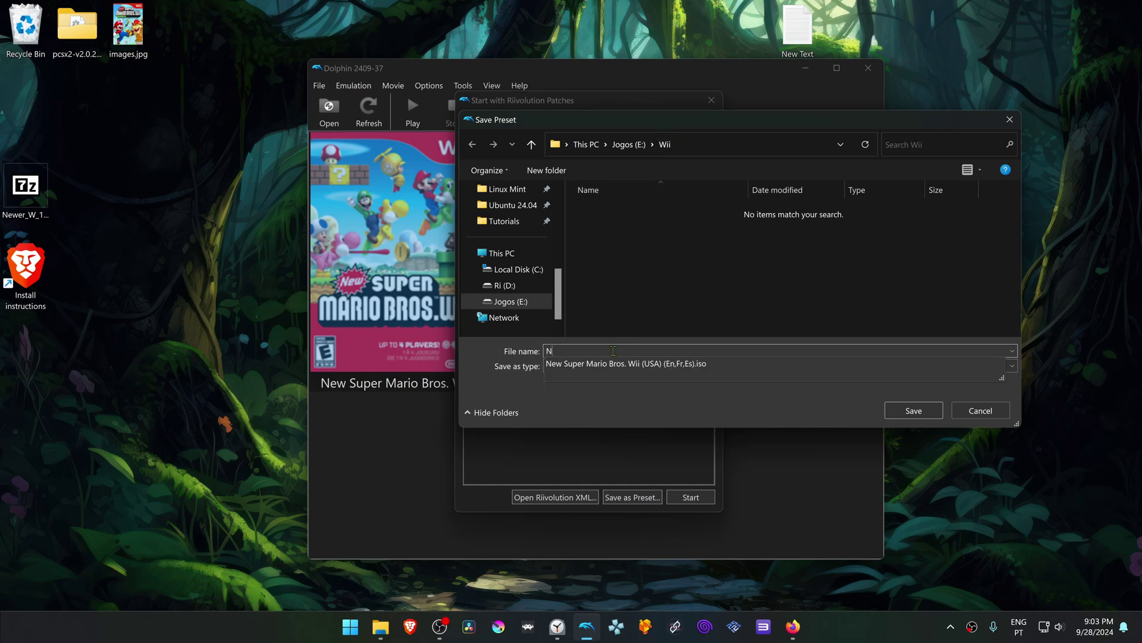
{"action": "type", "text": "ewer Super Marios Bros. Wii"}
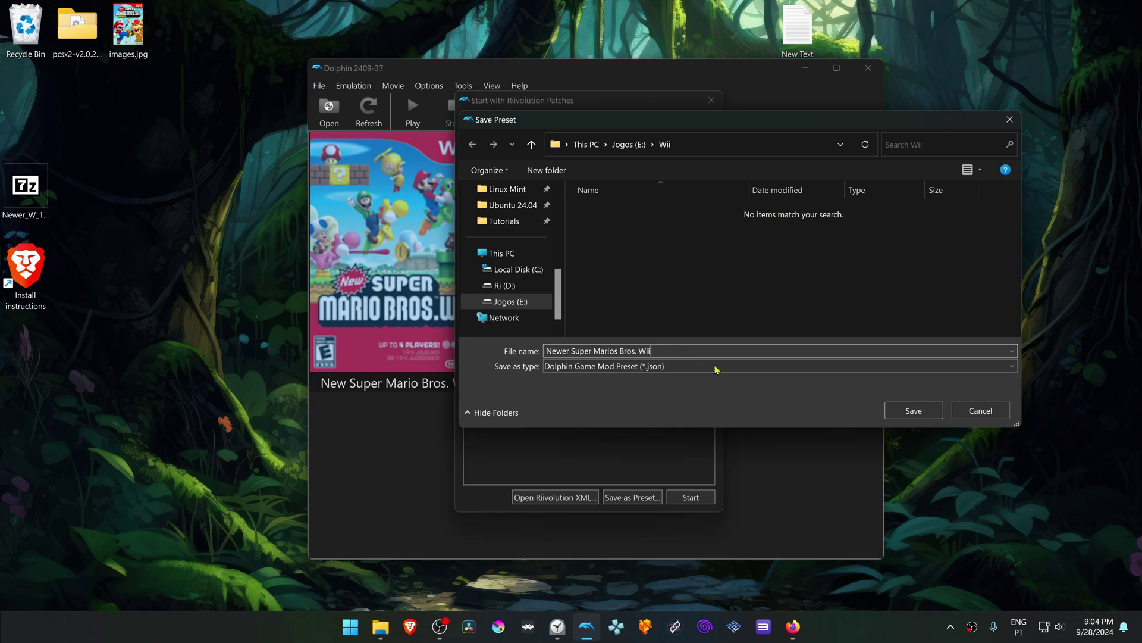
{"action": "left_click", "coordinate": [899, 416]}
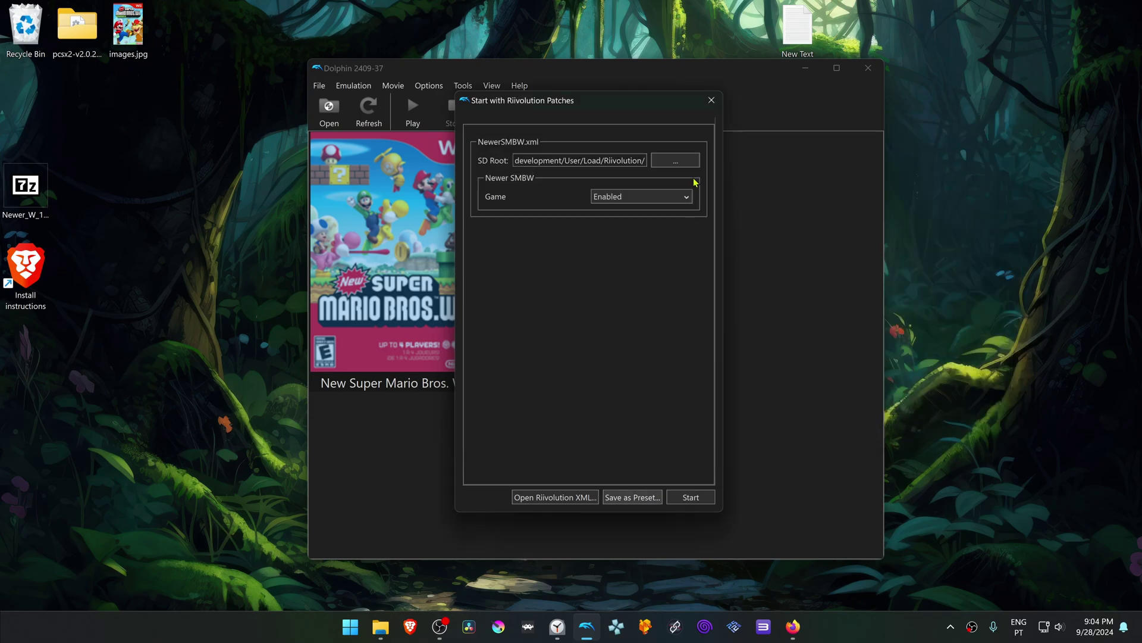
{"action": "left_click", "coordinate": [712, 100]}
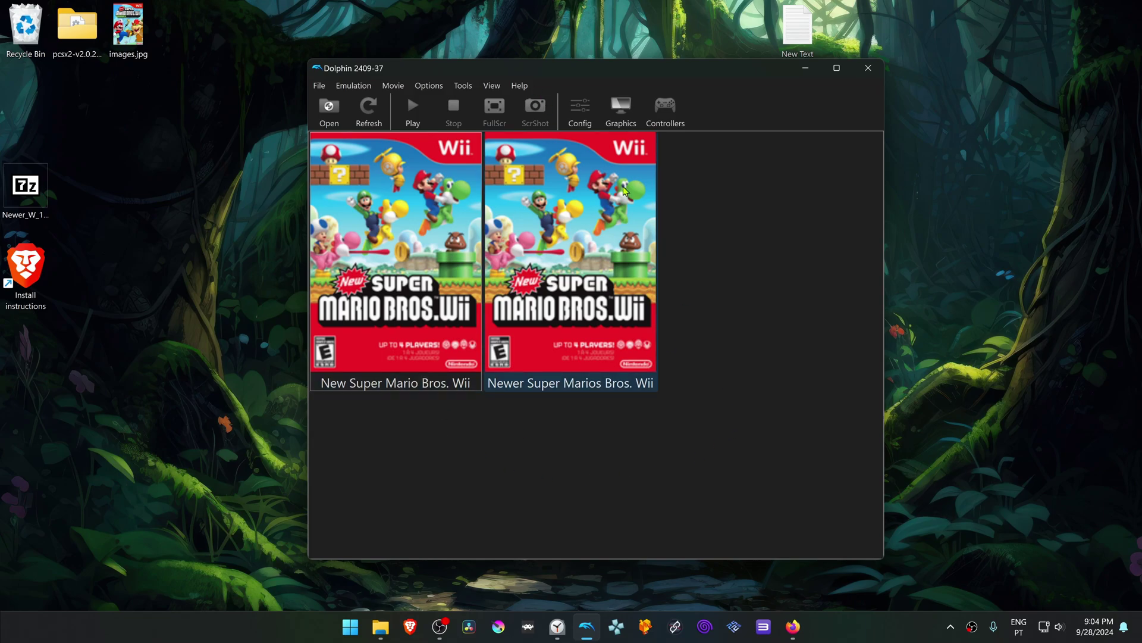
Launch the Newer Super Marios Bros. Wii preset from the game list.
{"action": "double_click", "coordinate": [562, 262]}
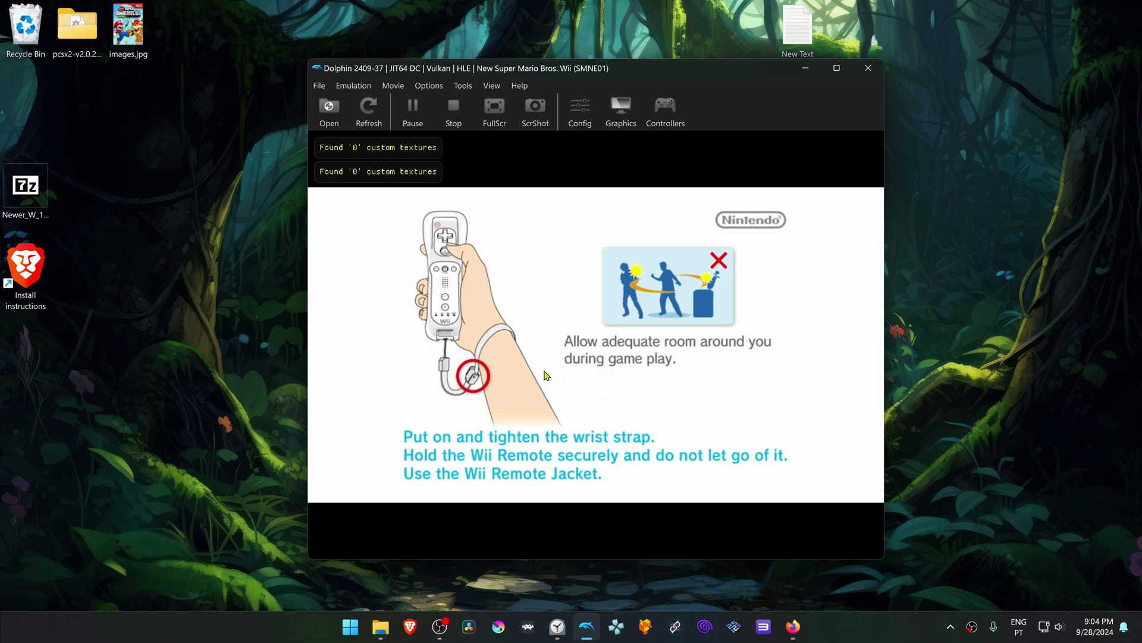
{"action": "left_click", "coordinate": [650, 357]}
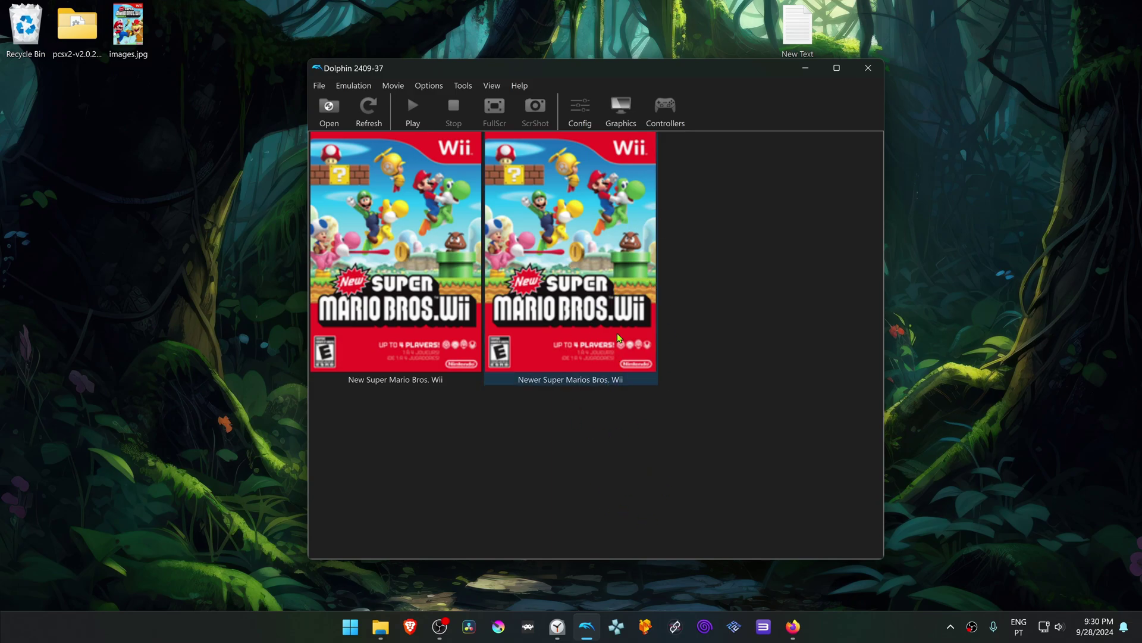
Switch to Firefox, save the LaunchBox cover of Newer Super Mario Bros. Wii to the Desktop as a PNG, and minimize the browser.
{"action": "left_click", "coordinate": [794, 626]}
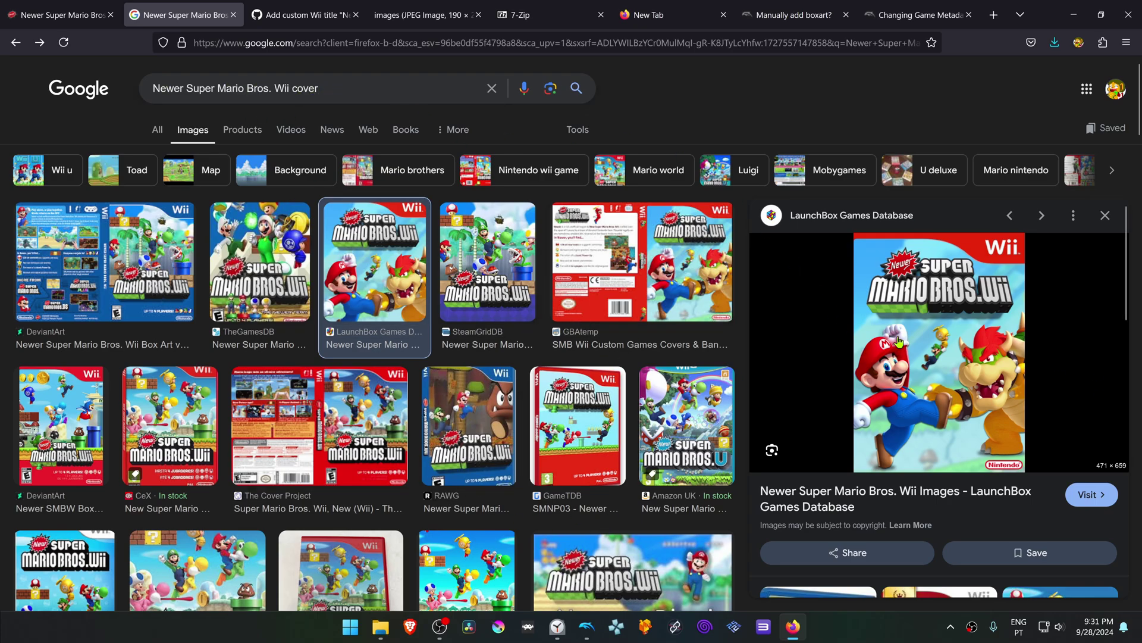
{"action": "right_click", "coordinate": [924, 325]}
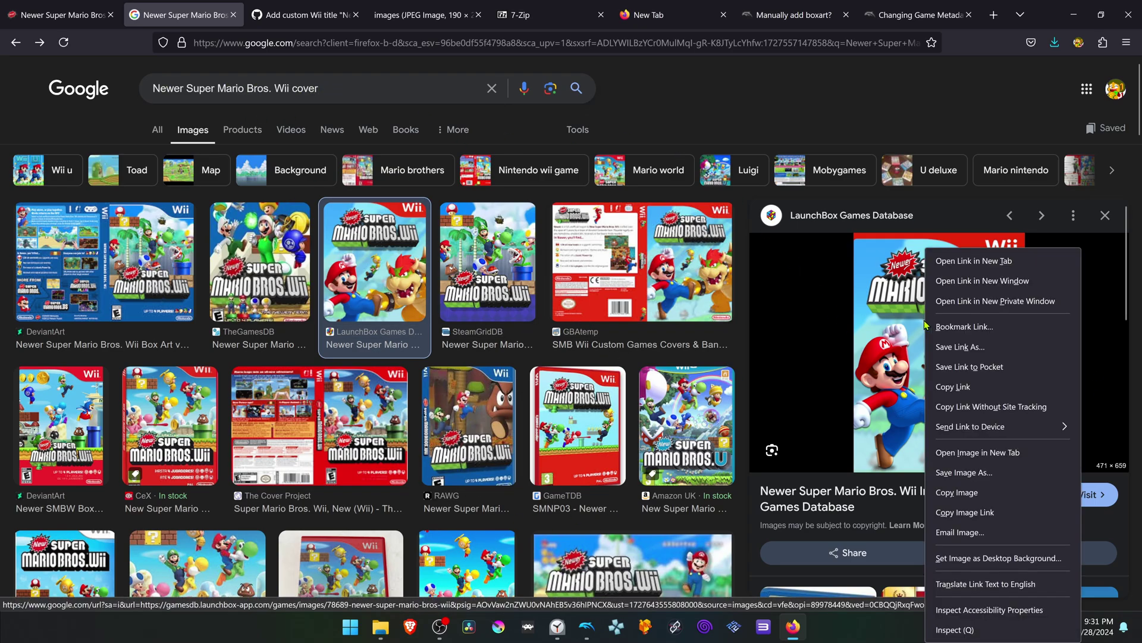
{"action": "left_click", "coordinate": [986, 470]}
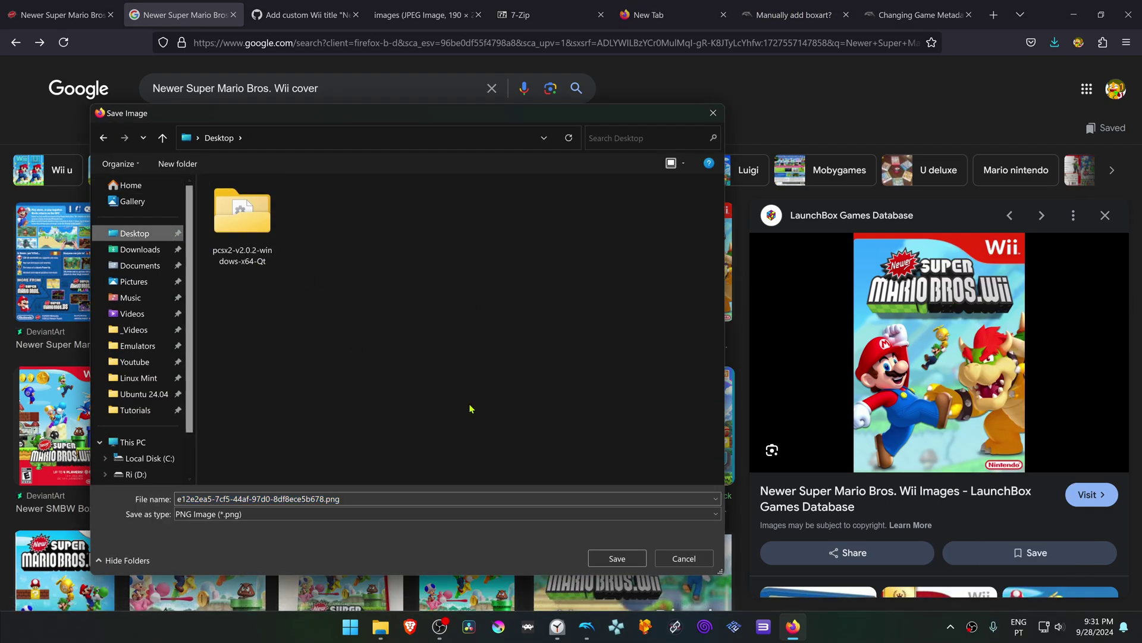
{"action": "left_click", "coordinate": [617, 556]}
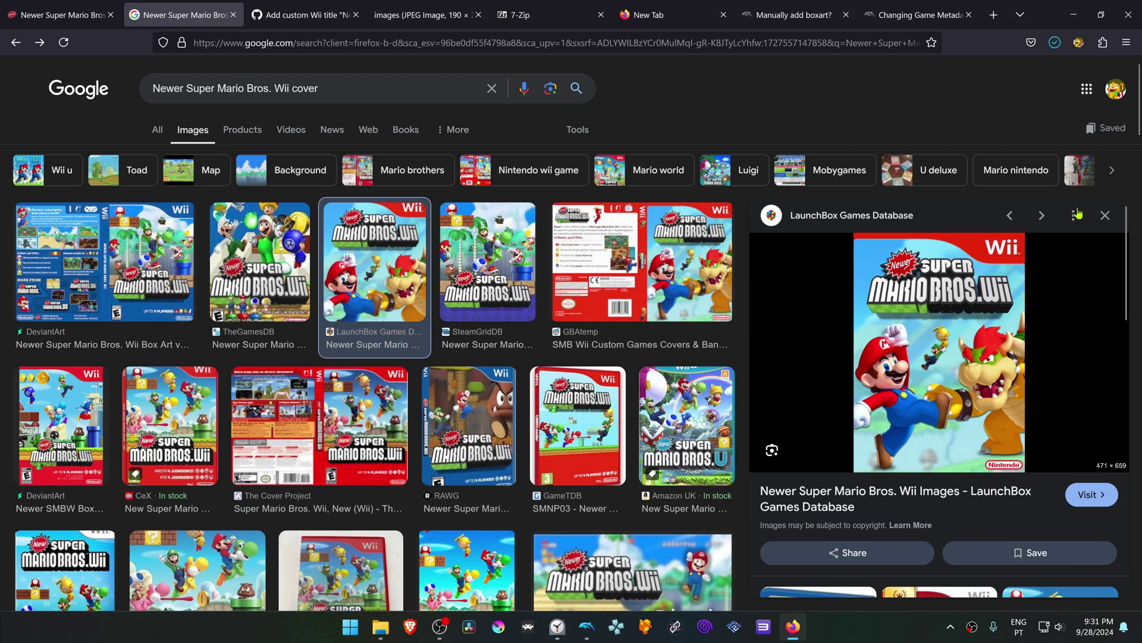
{"action": "left_click", "coordinate": [1074, 14]}
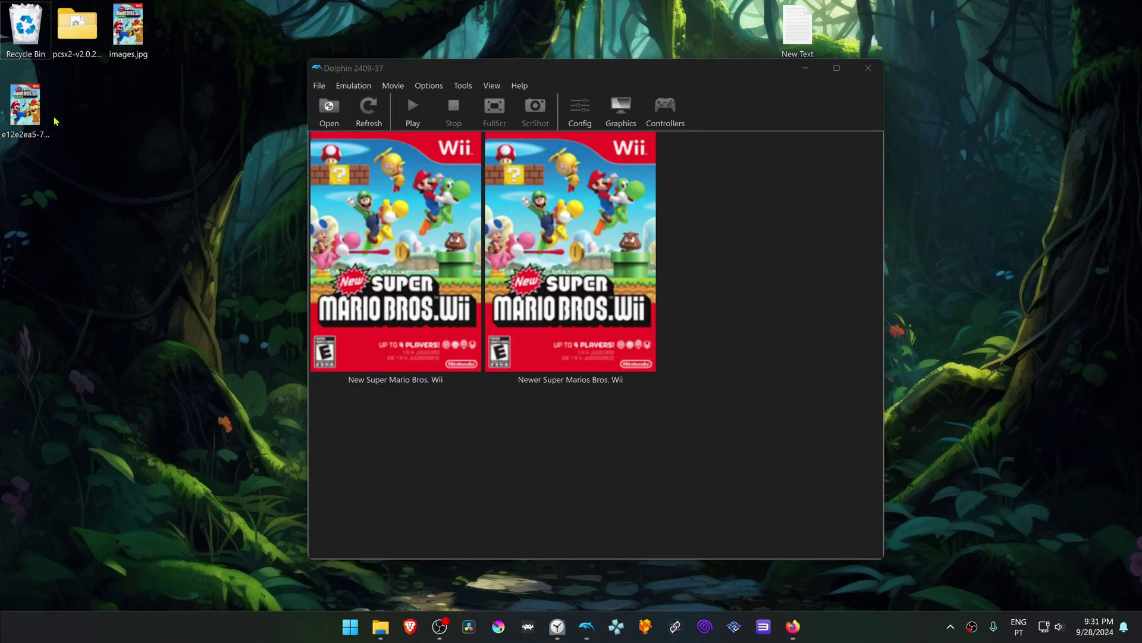
Inspect the cover files on the desktop and open images.jpg in the image viewer.
{"action": "left_click", "coordinate": [28, 111]}
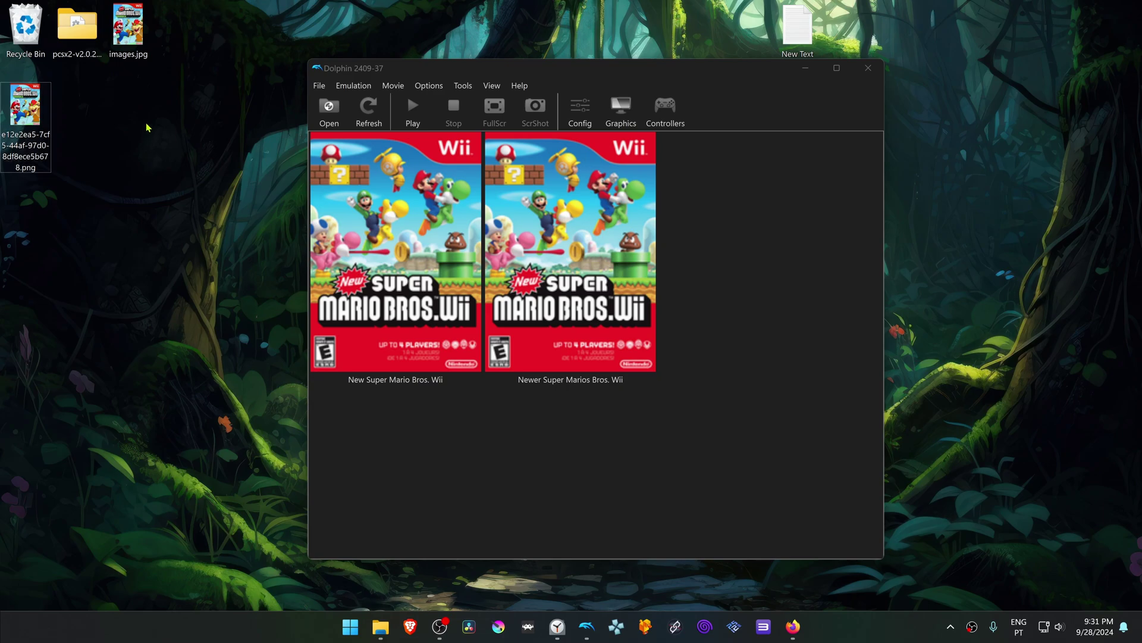
{"action": "double_click", "coordinate": [128, 26]}
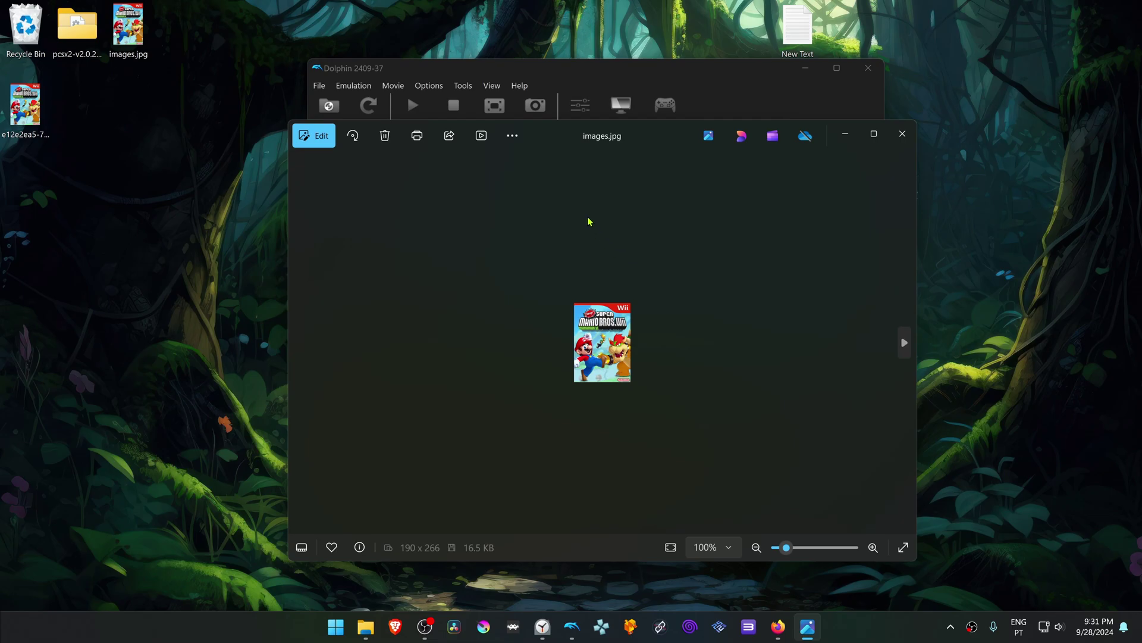
{"action": "left_click", "coordinate": [510, 141]}
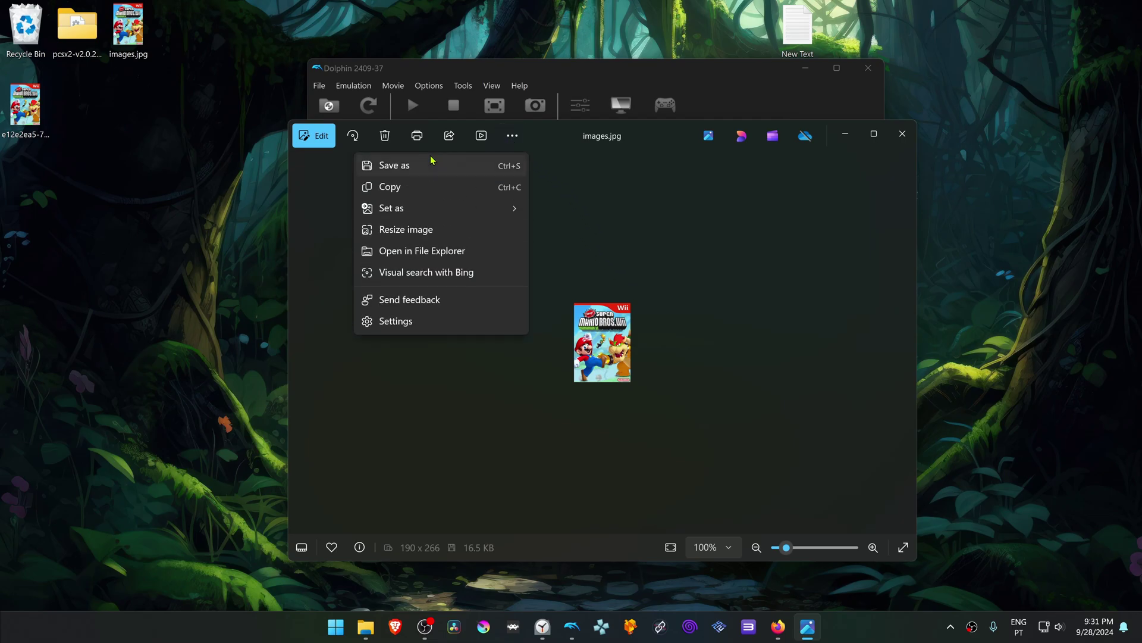
{"action": "left_click", "coordinate": [407, 166]}
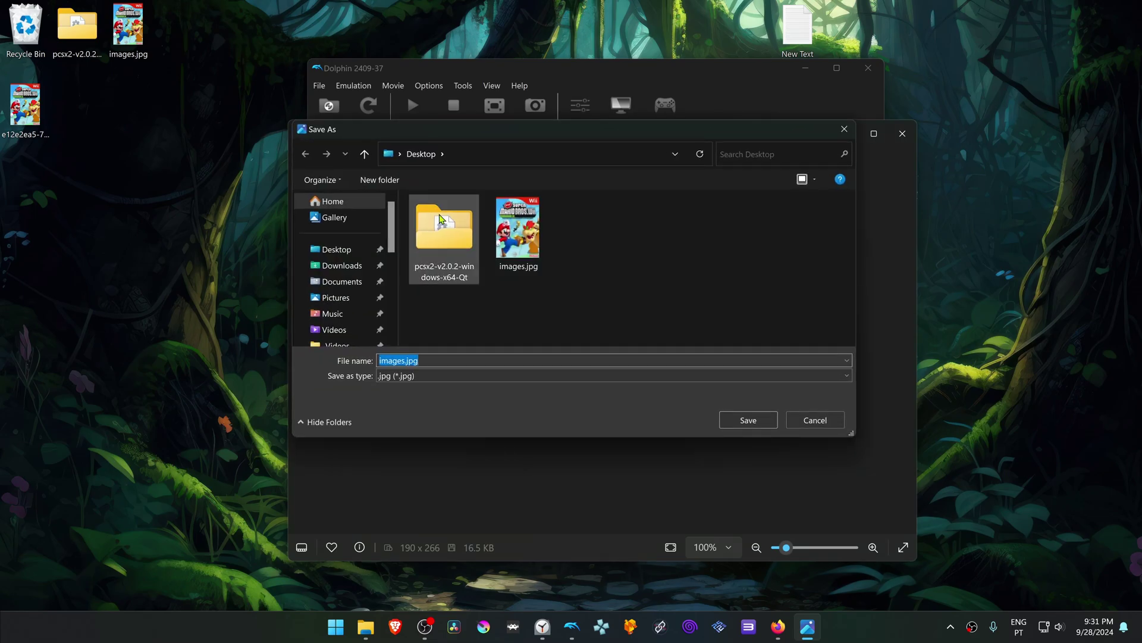
{"action": "left_click", "coordinate": [422, 376]}
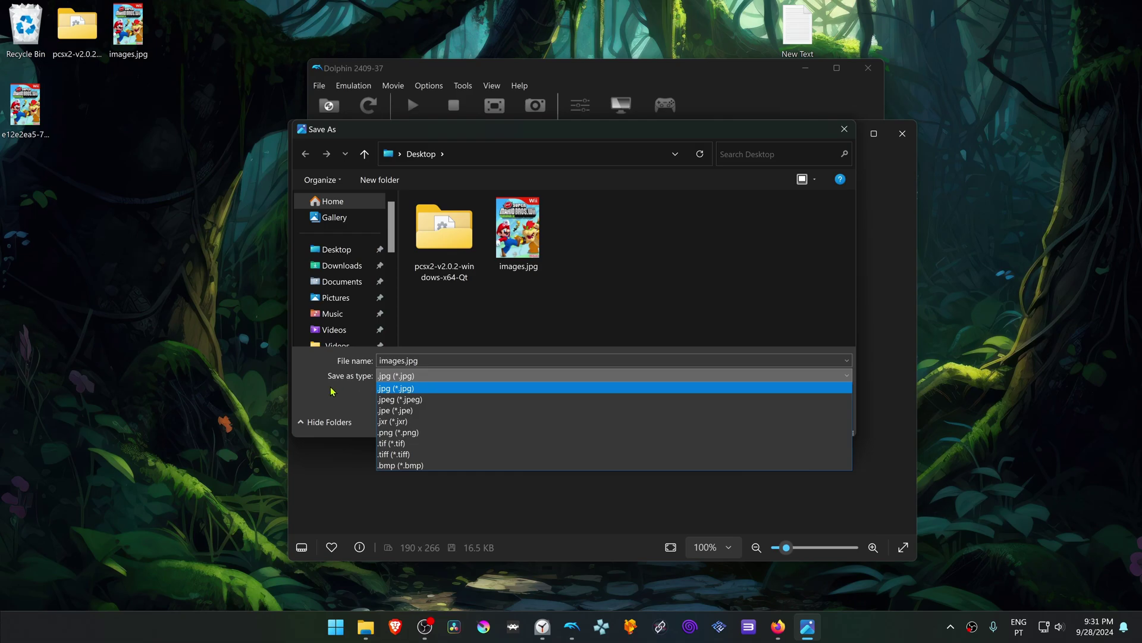
{"action": "left_click", "coordinate": [416, 432]}
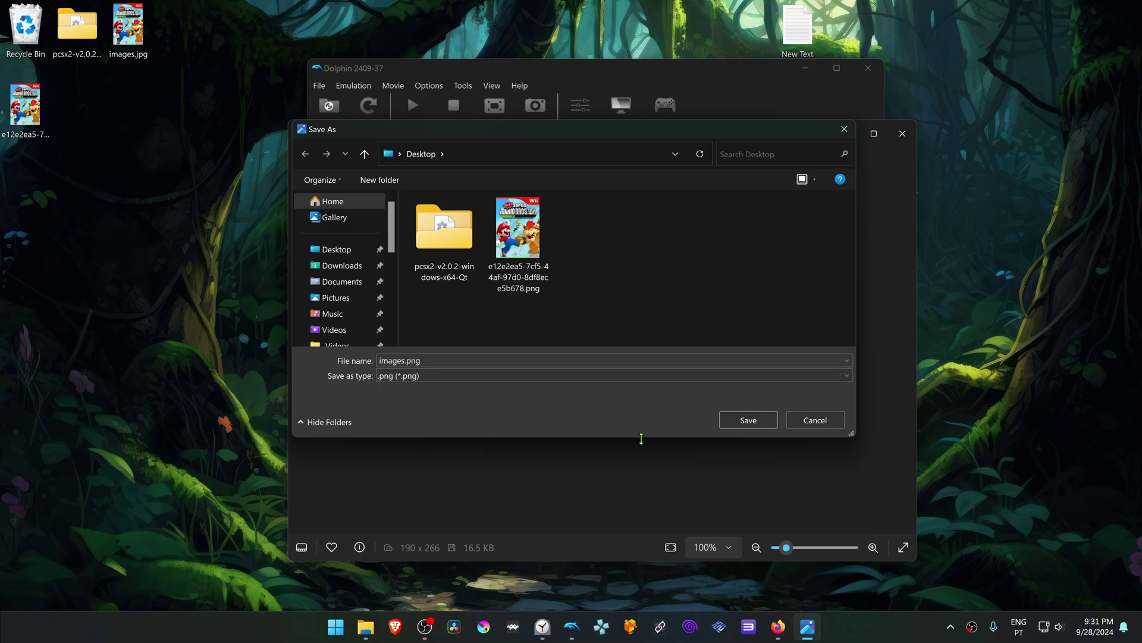
{"action": "left_click", "coordinate": [805, 421]}
{"action": "left_click", "coordinate": [902, 134]}
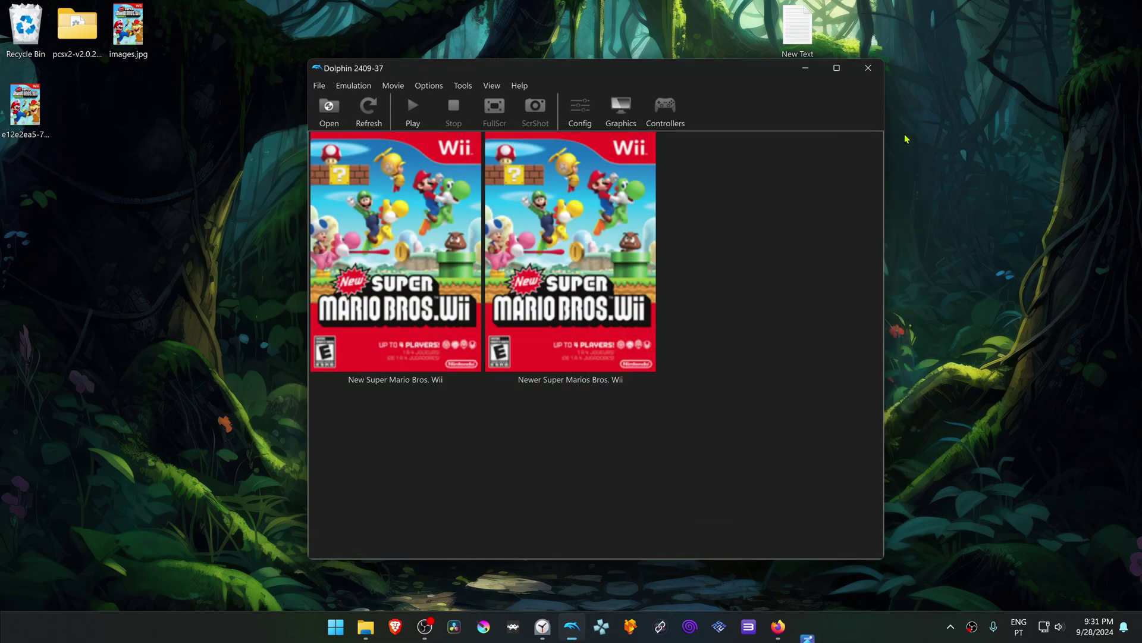
Move the downloaded cover PNG from the desktop into the E:\Wii folder in File Explorer.
{"action": "left_click", "coordinate": [30, 105]}
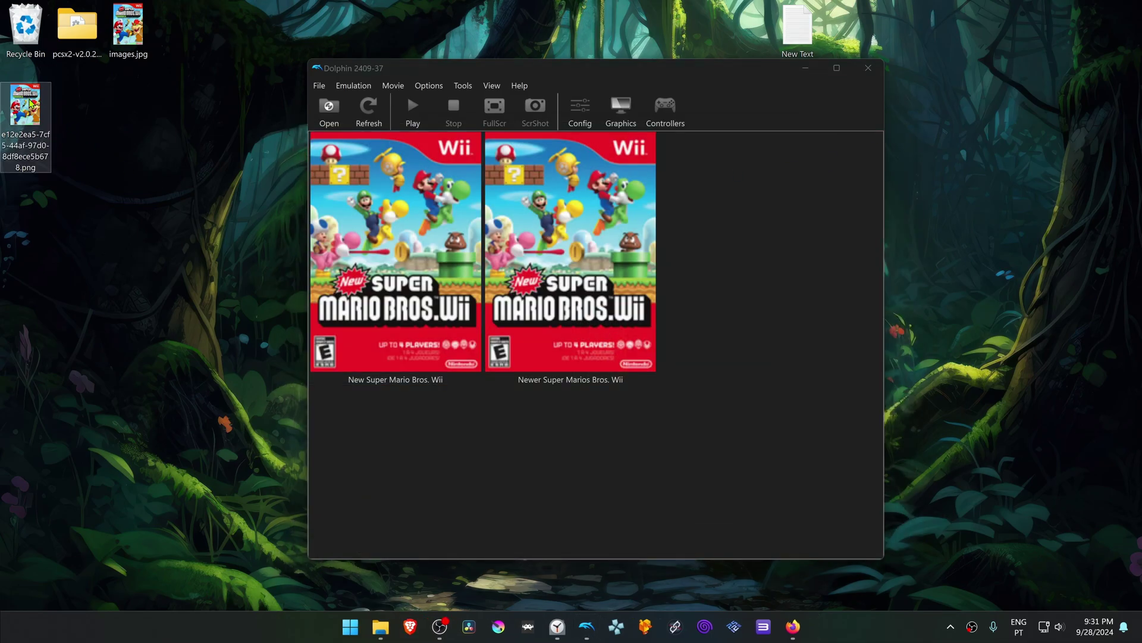
{"action": "right_click", "coordinate": [28, 104]}
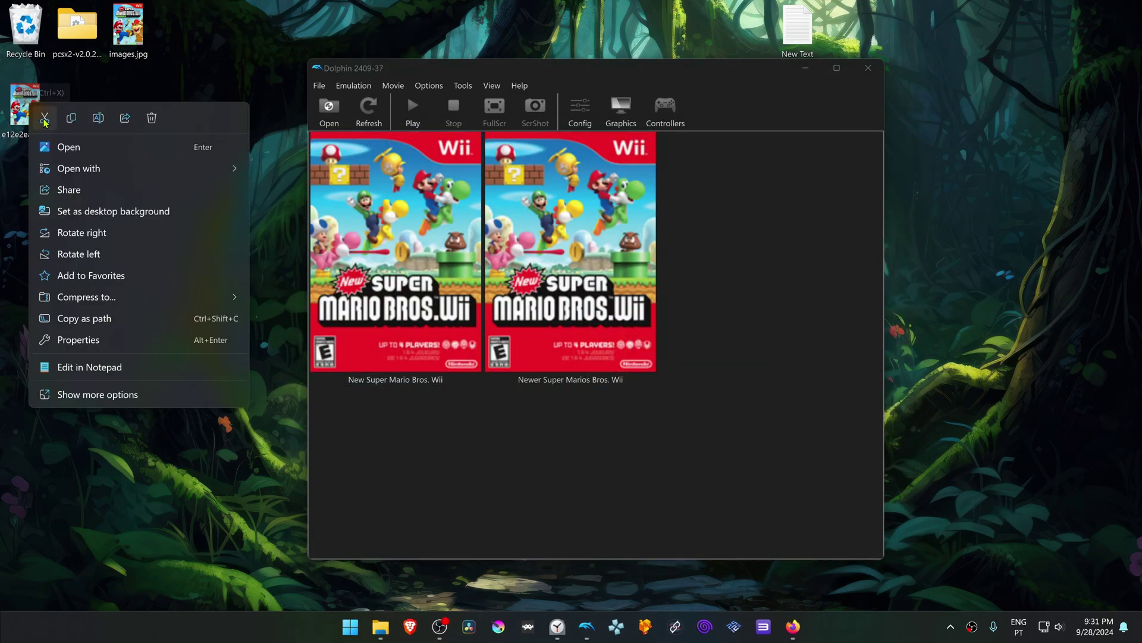
{"action": "left_click", "coordinate": [299, 400]}
{"action": "left_click", "coordinate": [380, 626]}
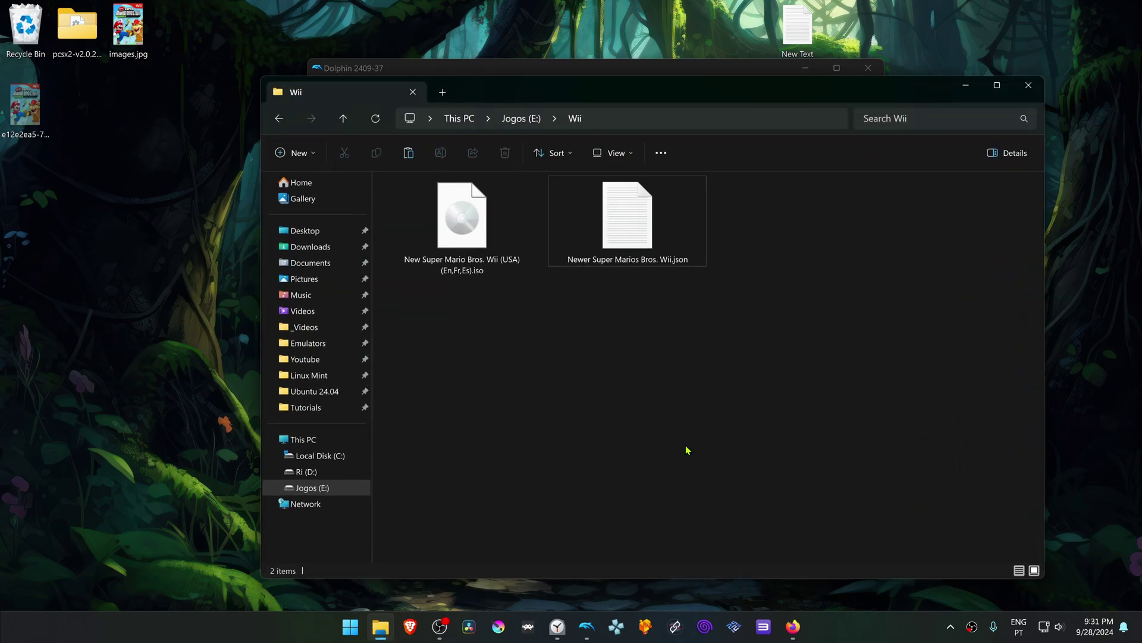
{"action": "left_click", "coordinate": [655, 264]}
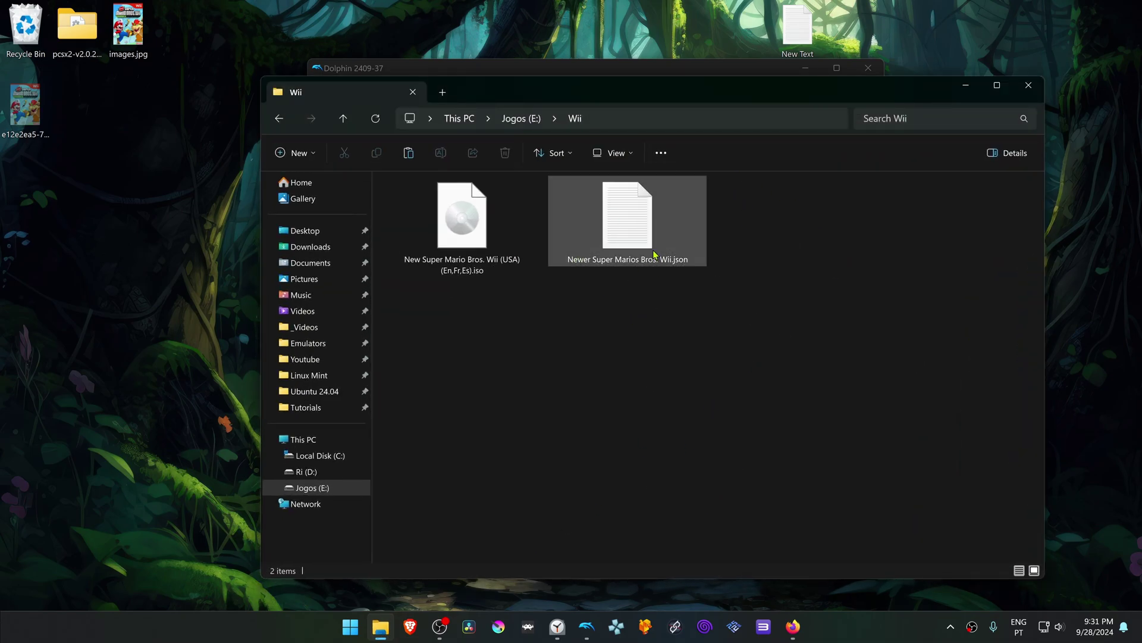
{"action": "right_click", "coordinate": [709, 377]}
{"action": "left_click", "coordinate": [721, 385]}
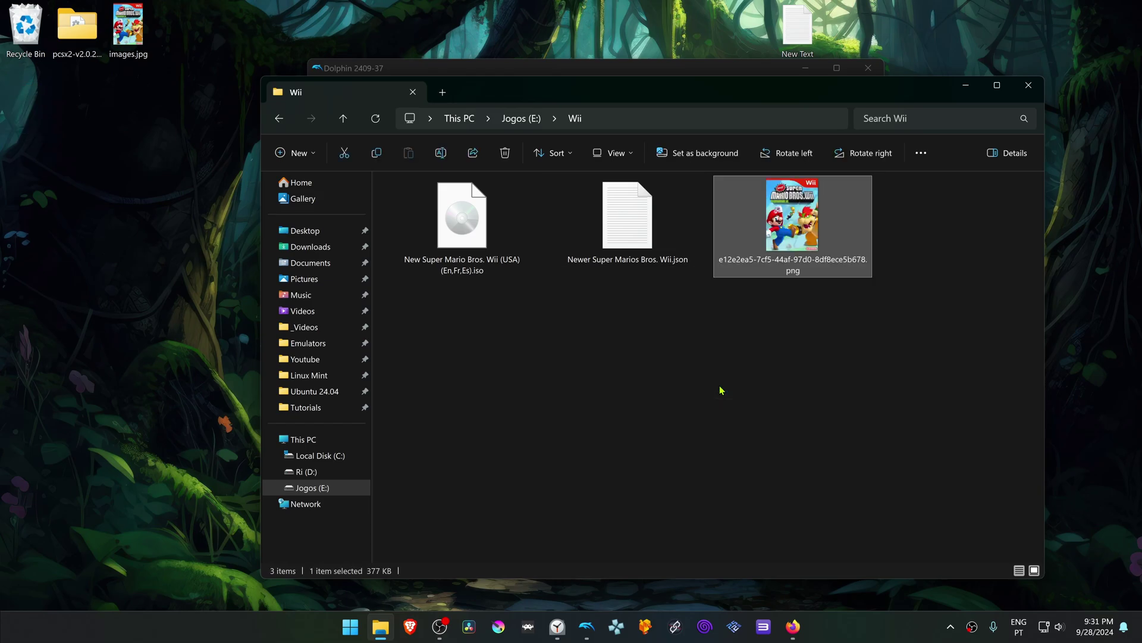
{"action": "left_click", "coordinate": [721, 390]}
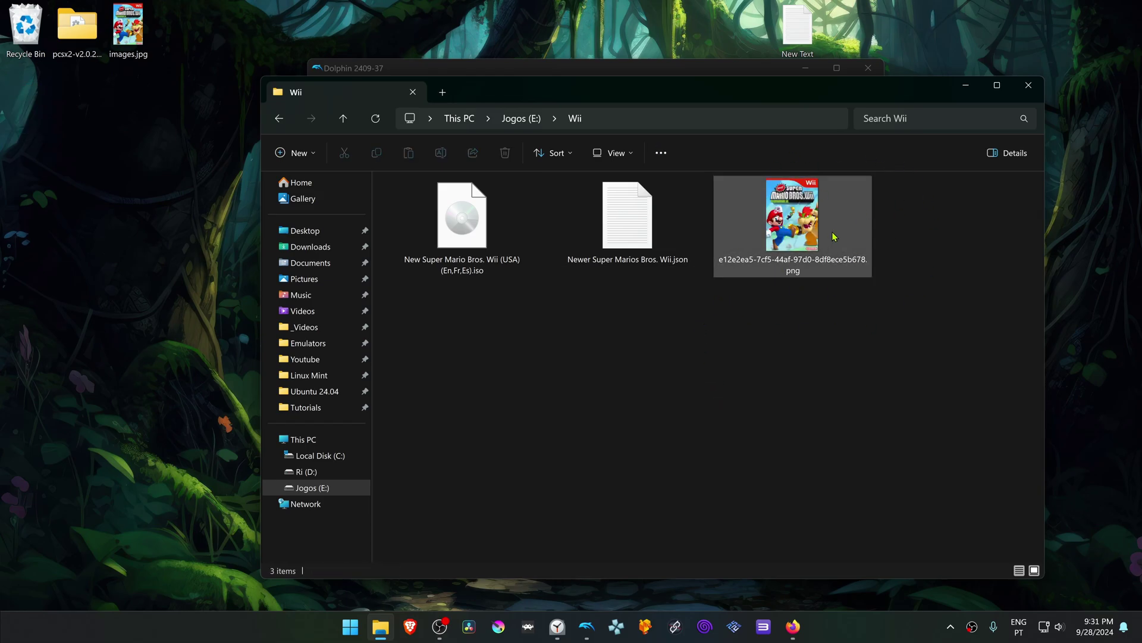
Rename the cover image to match the preset's JSON file name plus a cover suffix: "Newer Super Marios Bros. Wii.cover.png".
{"action": "left_click", "coordinate": [629, 264]}
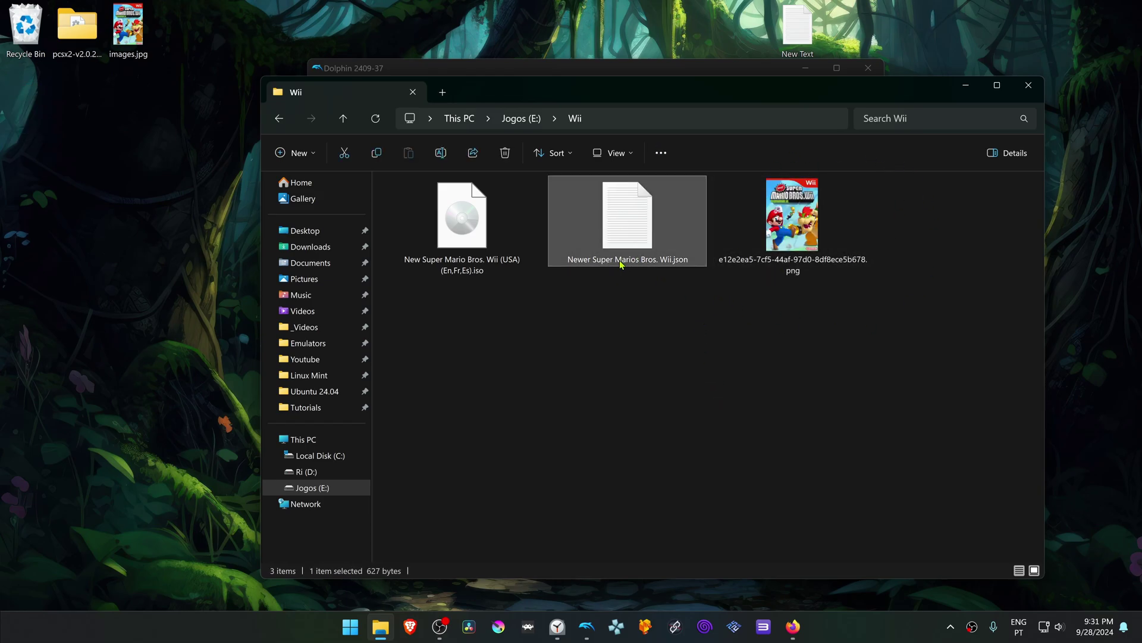
{"action": "left_click", "coordinate": [620, 260]}
{"action": "left_click", "coordinate": [787, 303]}
{"action": "left_click", "coordinate": [809, 277]}
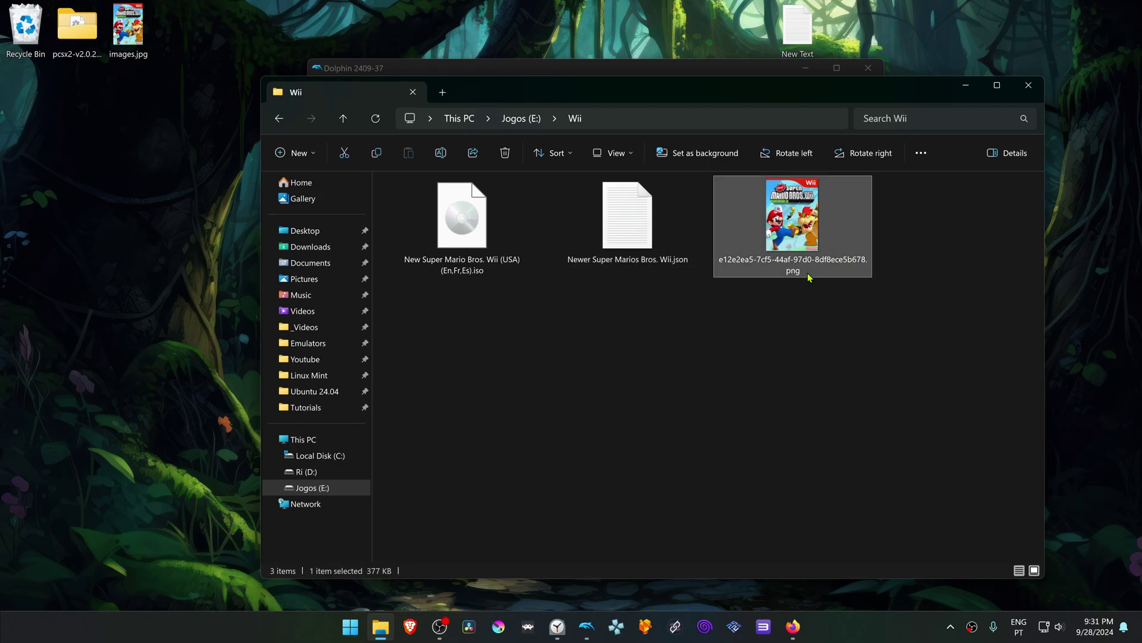
{"action": "left_click", "coordinate": [807, 270]}
{"action": "type", "text": "Newer Super Marios Bros. Wii"}
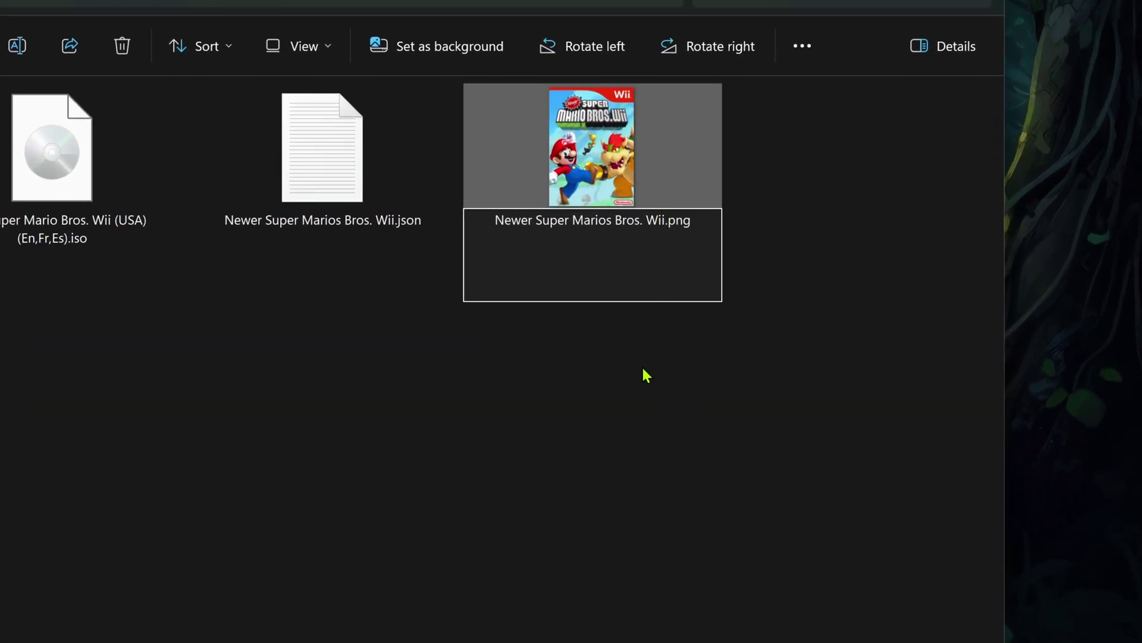
{"action": "type", "text": "."}
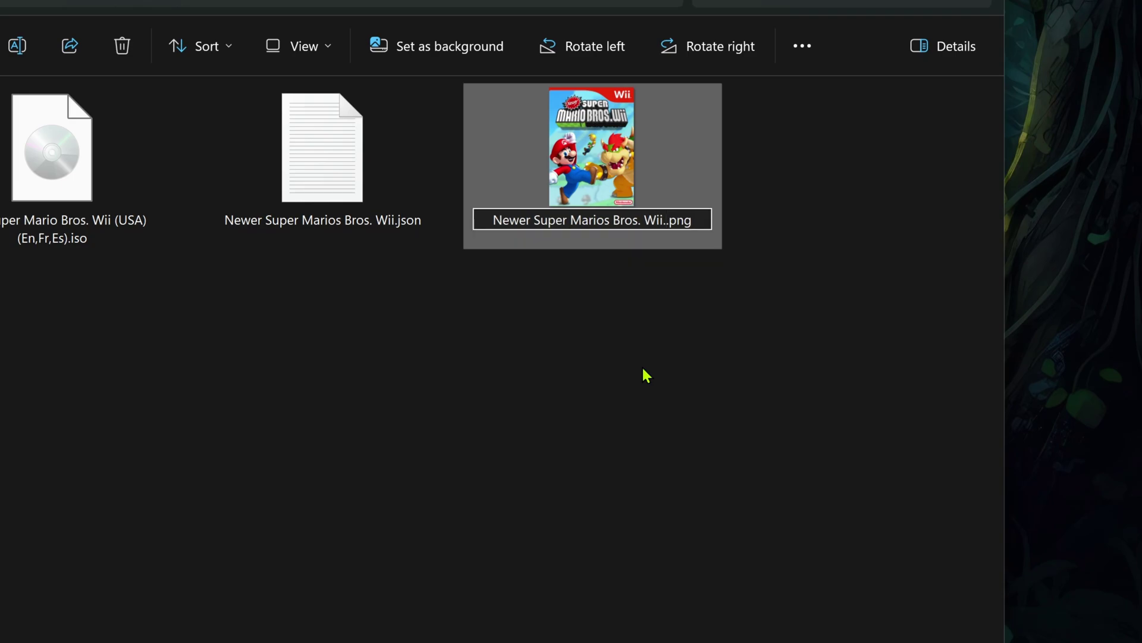
{"action": "type", "text": "cover"}
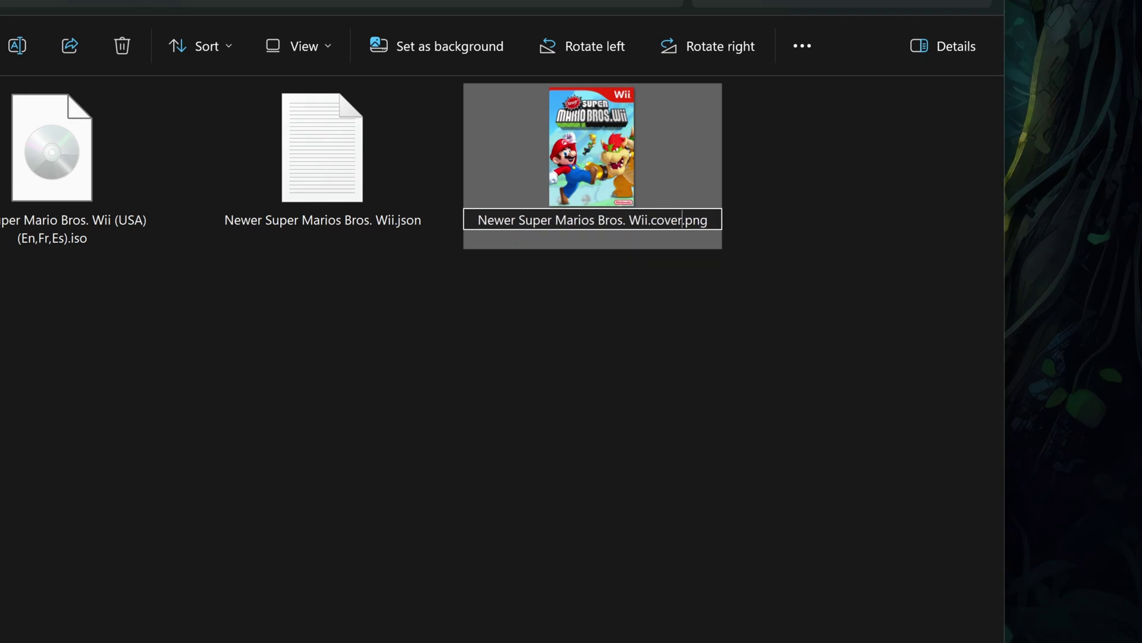
{"action": "left_click", "coordinate": [633, 407]}
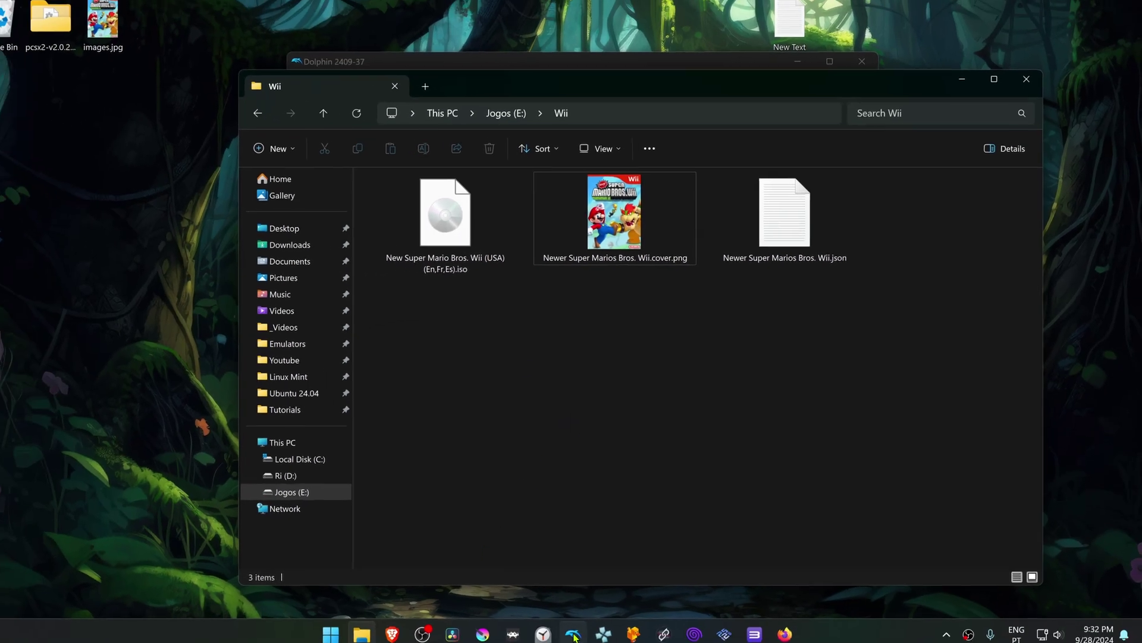
Close and reopen Dolphin to reload the game covers, and launch the Newer Super Marios Bros. Wii preset.
{"action": "left_click", "coordinate": [572, 636]}
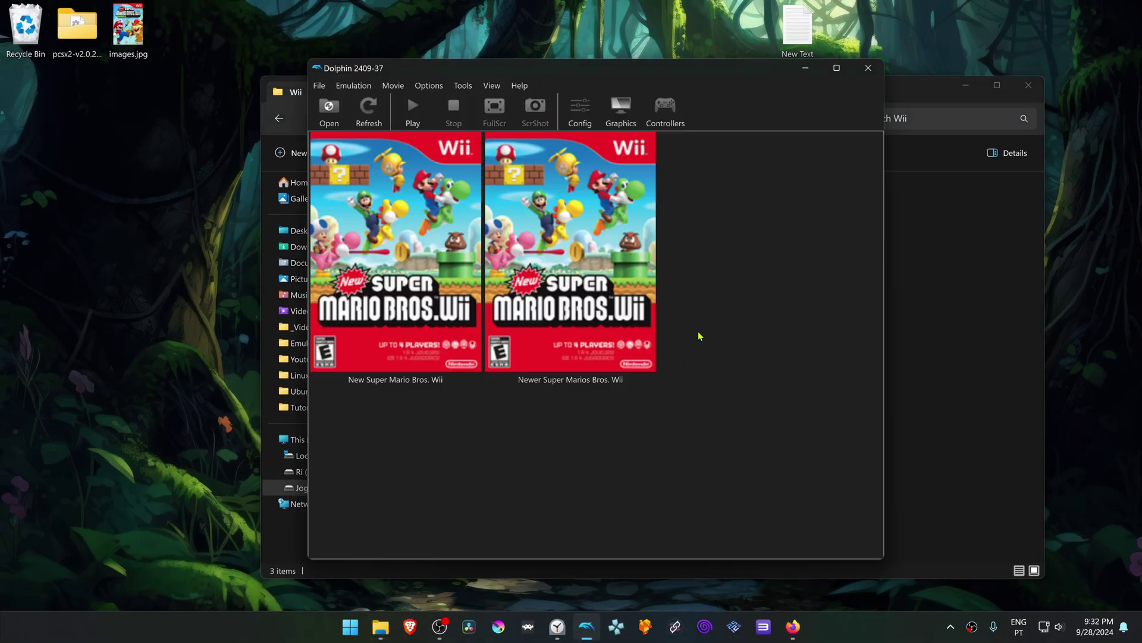
{"action": "left_click", "coordinate": [861, 62]}
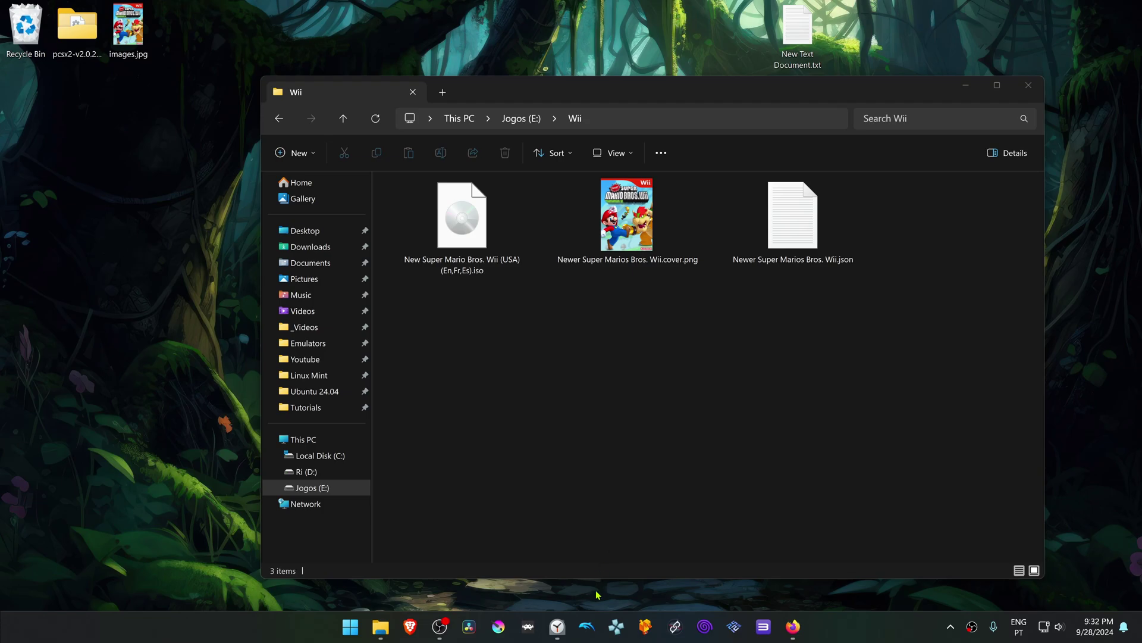
{"action": "left_click", "coordinate": [586, 626]}
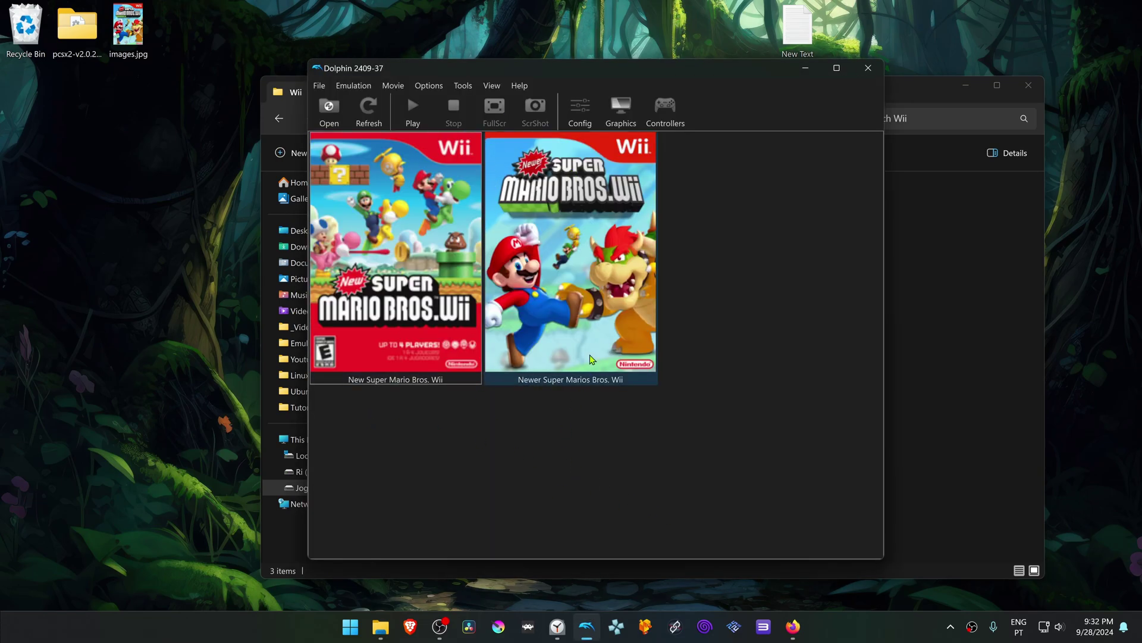
{"action": "left_click", "coordinate": [584, 260]}
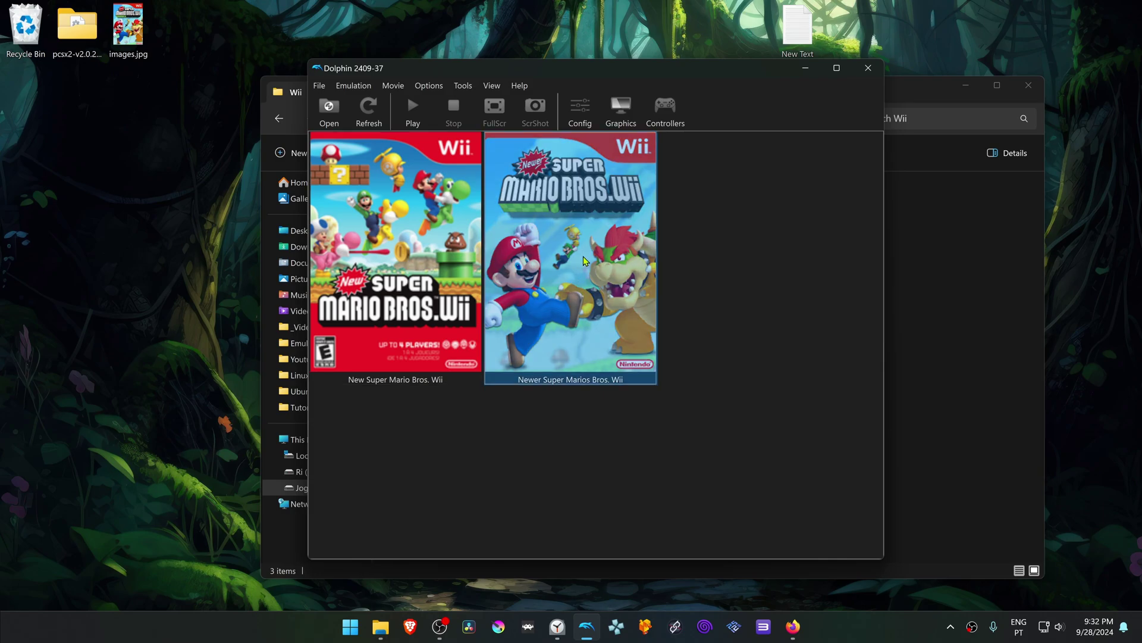
{"action": "double_click", "coordinate": [585, 260]}
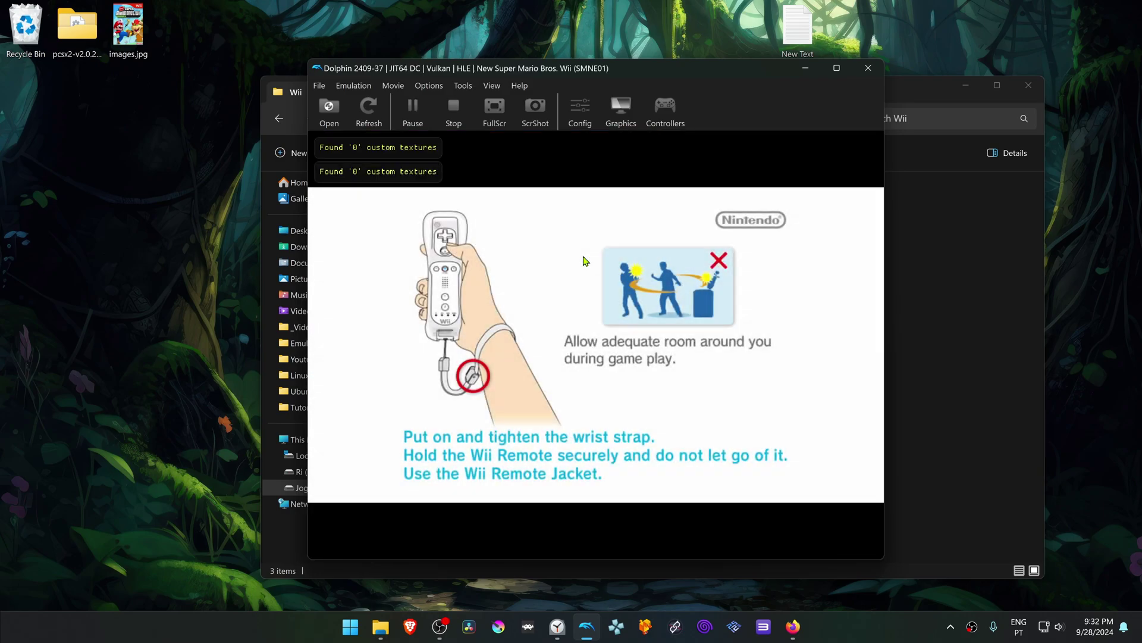